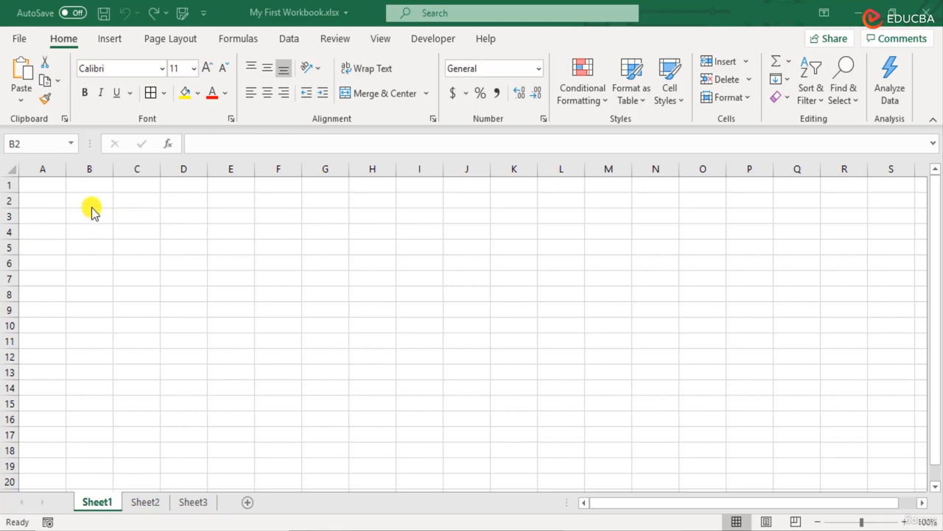
Enter the title "Grocery Checklist" in cell B2.
click(92, 206)
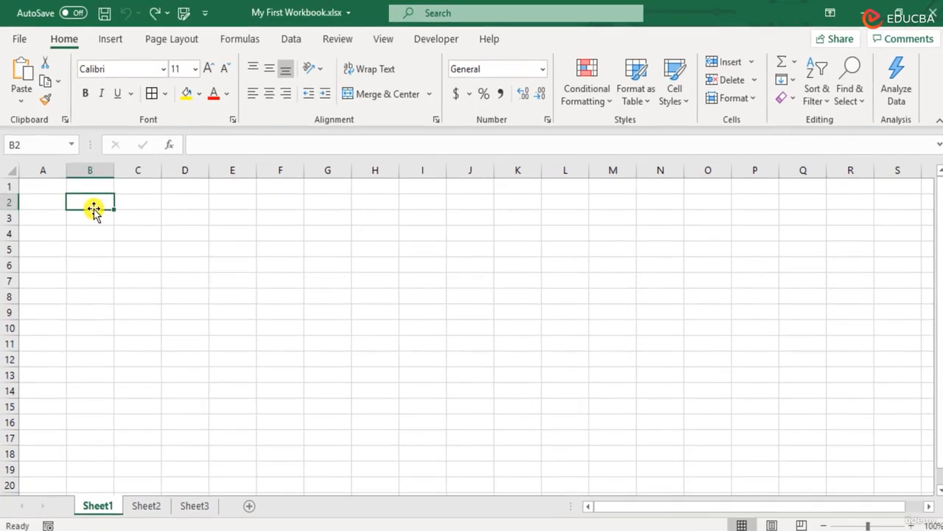
text(Grocery)
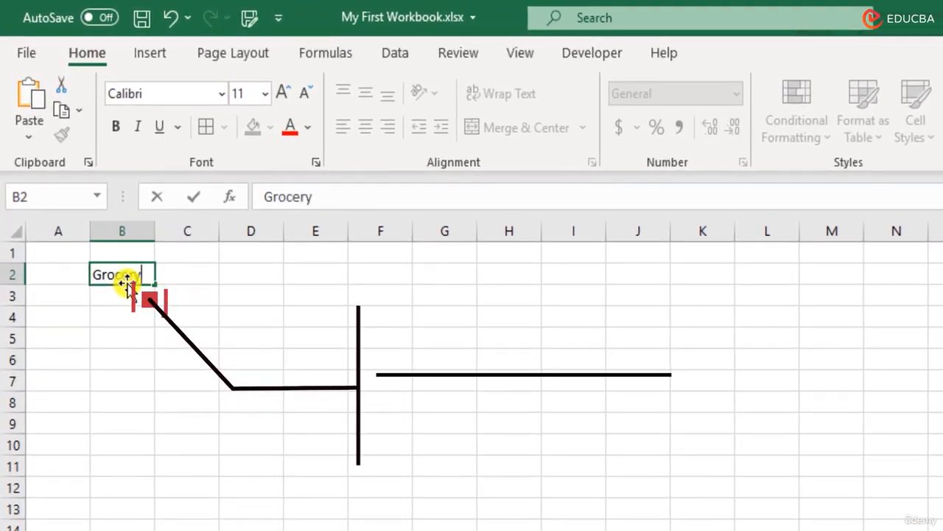
text( Checklist)
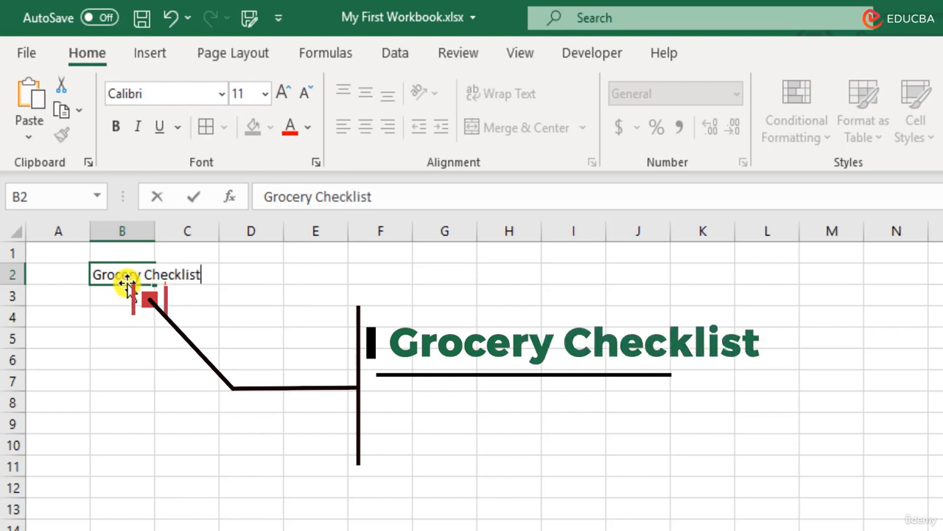
key(Return)
Format the Grocery Checklist title in B2 as bold and italic.
click(127, 284)
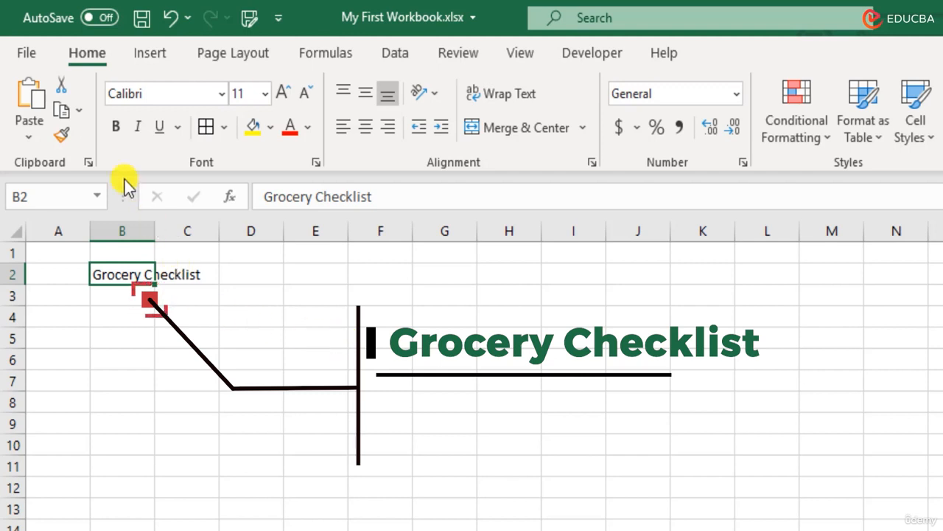
click(117, 139)
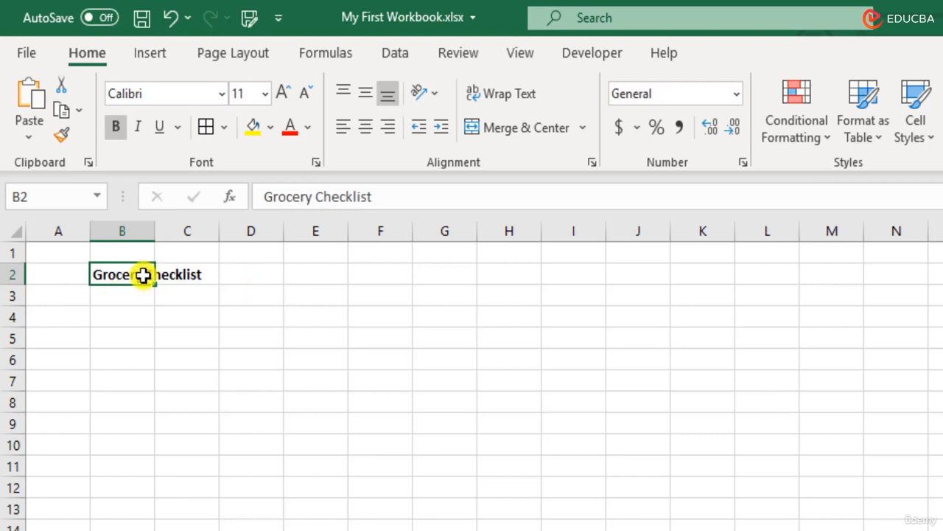
click(142, 137)
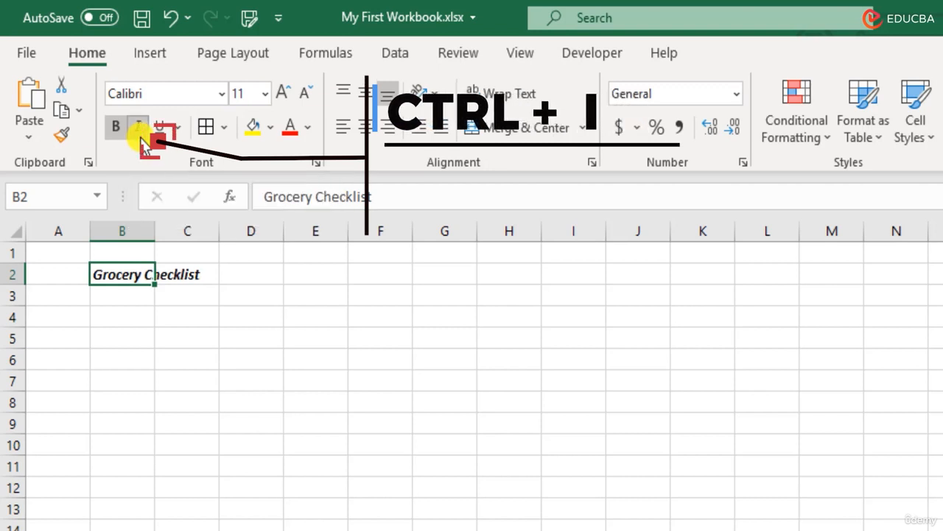
click(225, 376)
Increase the font size of the title in B2 to 14.
click(132, 280)
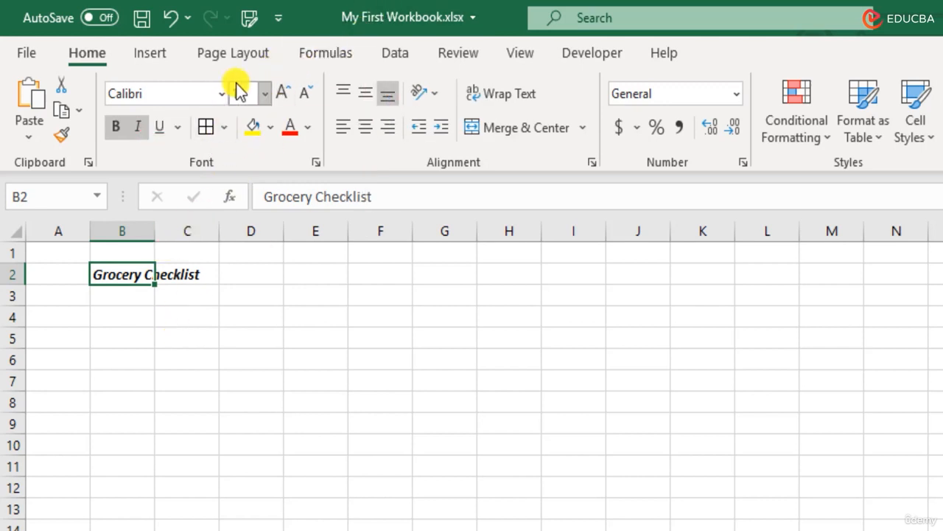
click(265, 96)
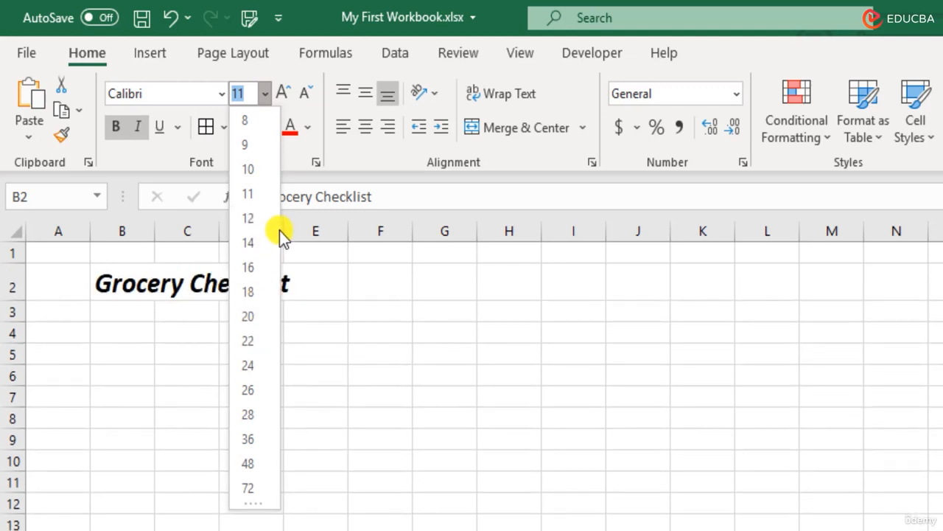
click(298, 162)
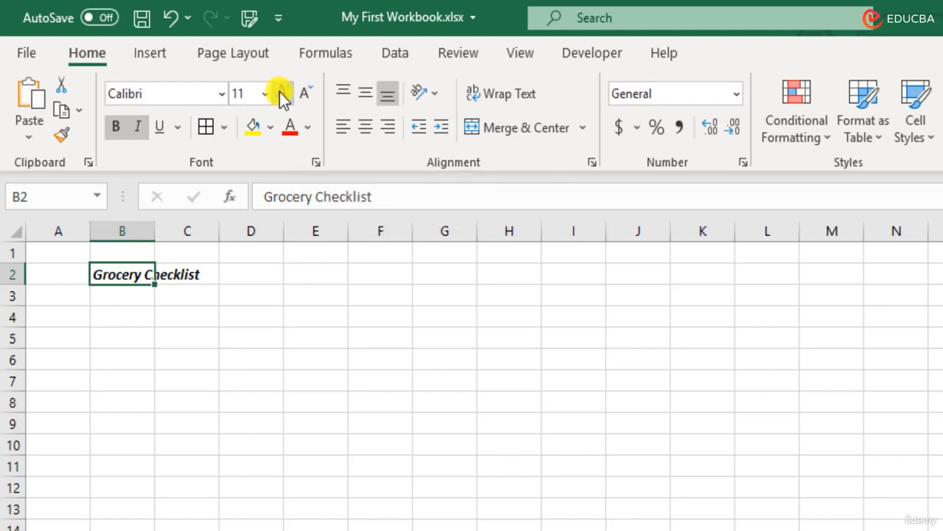
click(283, 93)
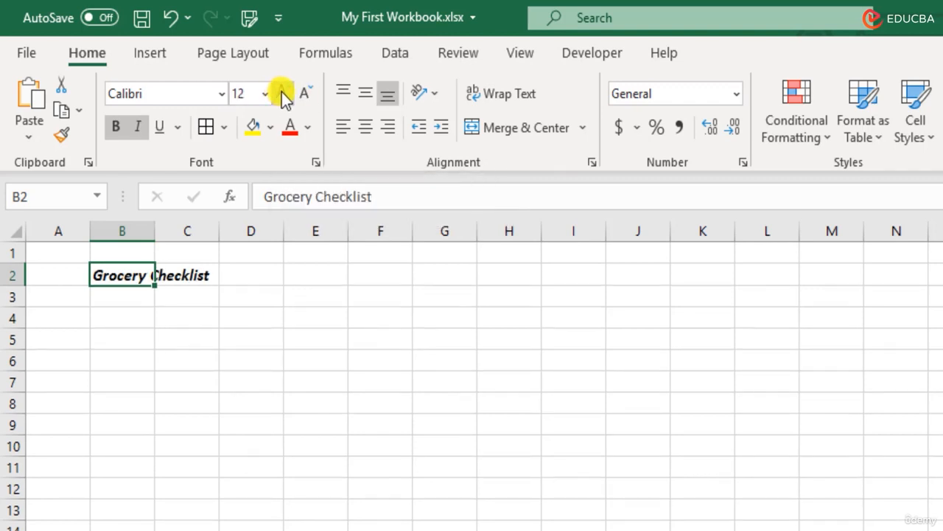
click(283, 94)
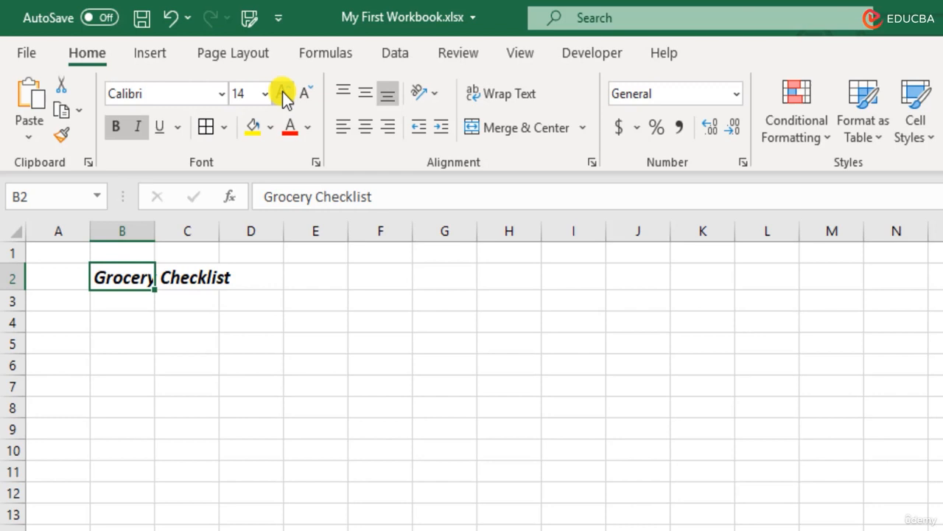
click(152, 345)
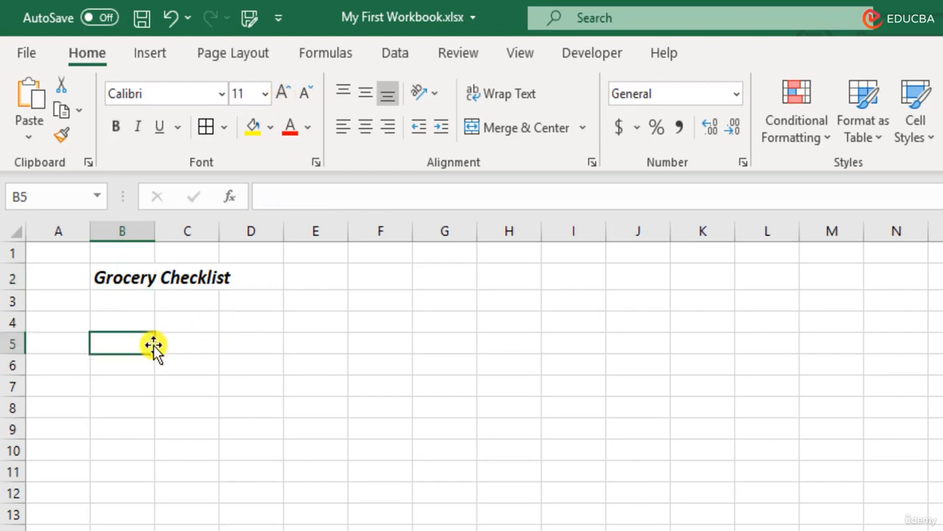
Enter the grocery items Bread in B4 and Cheese in B5.
click(140, 278)
click(113, 316)
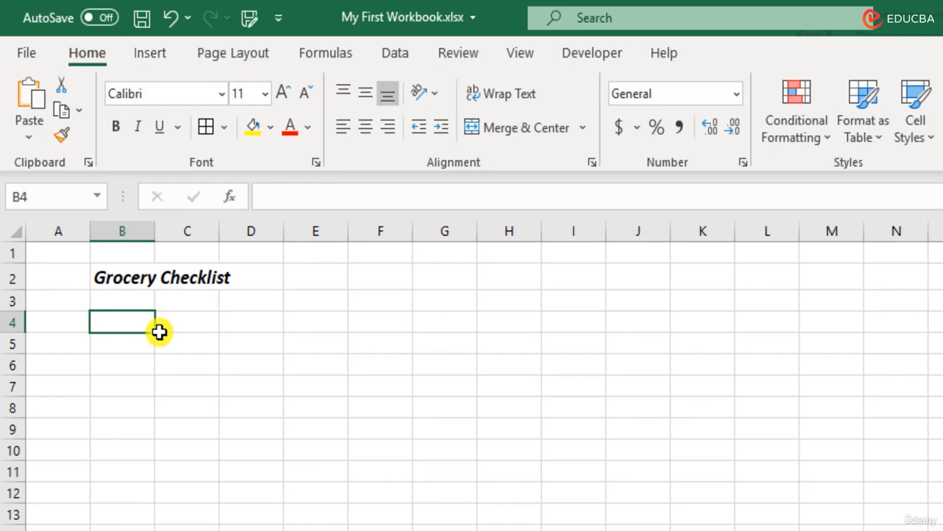
text(Bread)
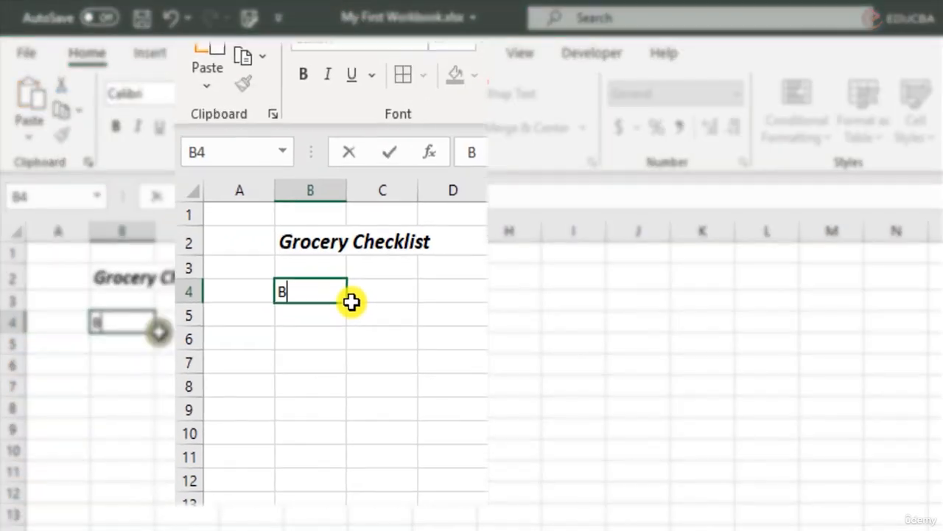
key(Return)
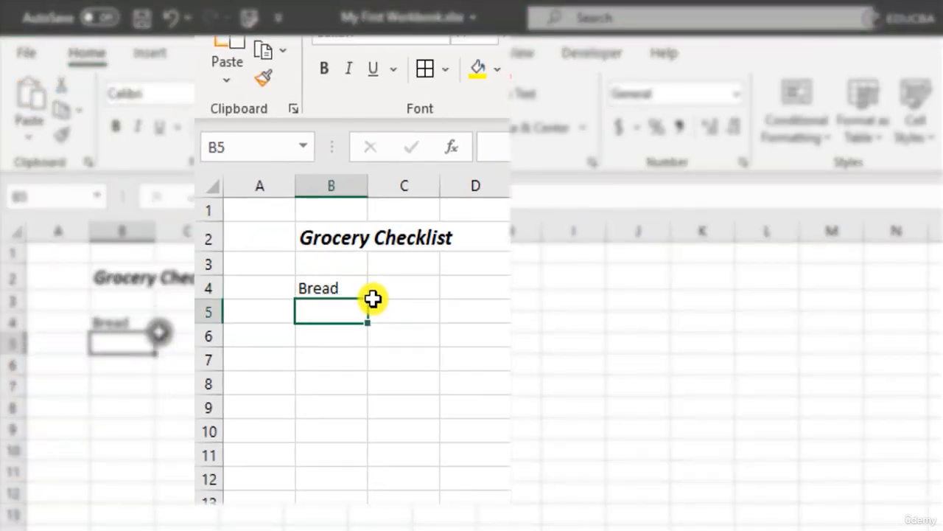
text(Che)
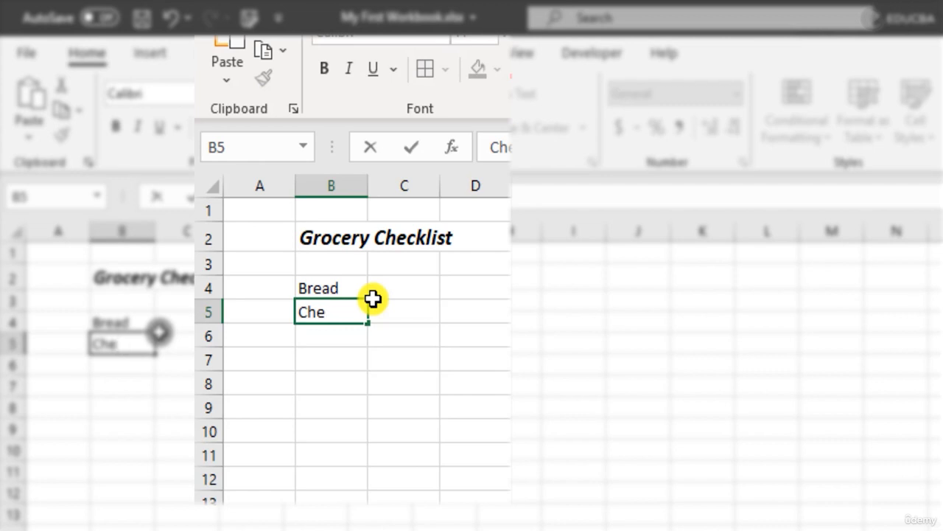
text(ese)
key(Return)
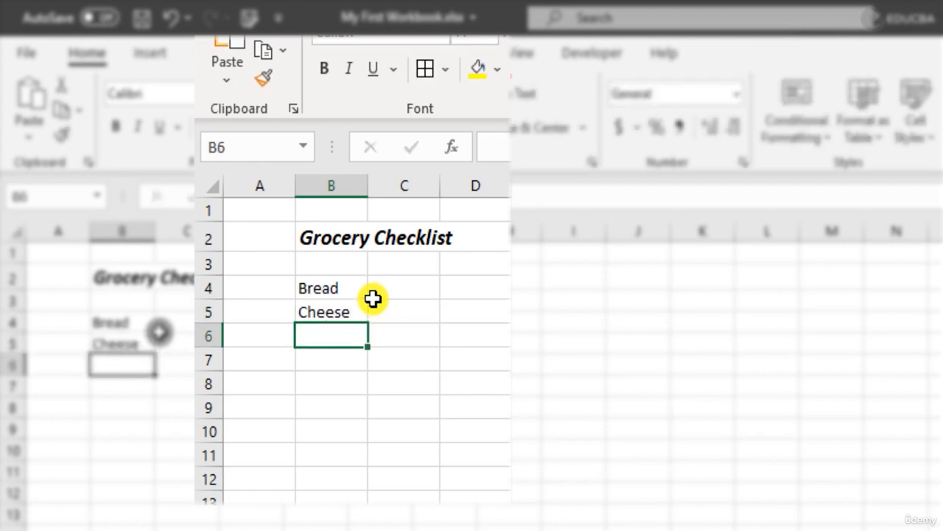
Enter the quantities 1 for Bread in C4 and 2 for Cheese in C5.
key(Up)
key(Up)
key(Right)
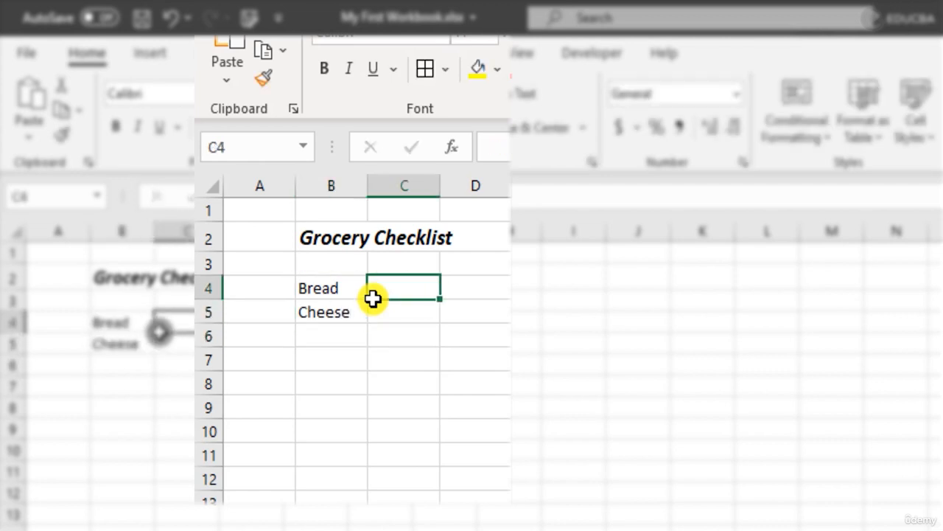
text(1)
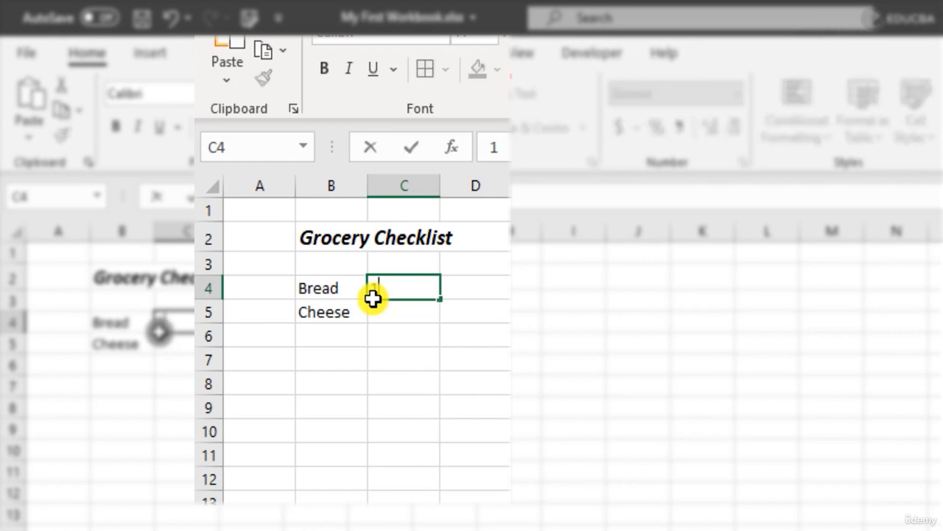
key(Return)
text(2)
key(Return)
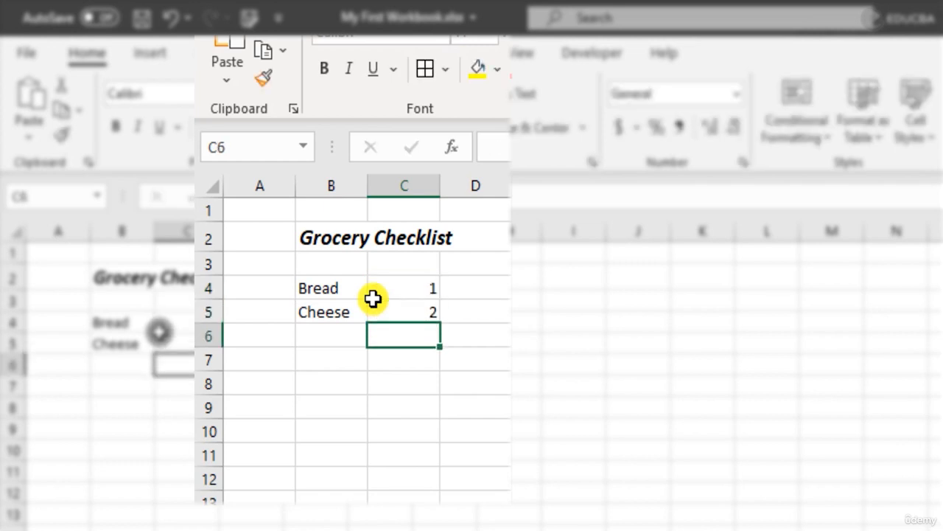
Add Pepper in B6 with a quantity of 2 in C6.
key(Left)
text(Pepper)
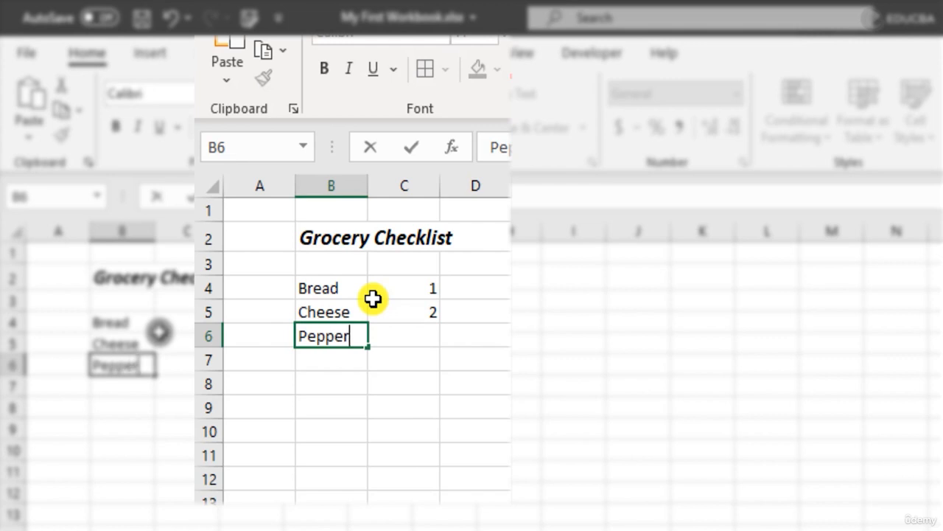
key(Tab)
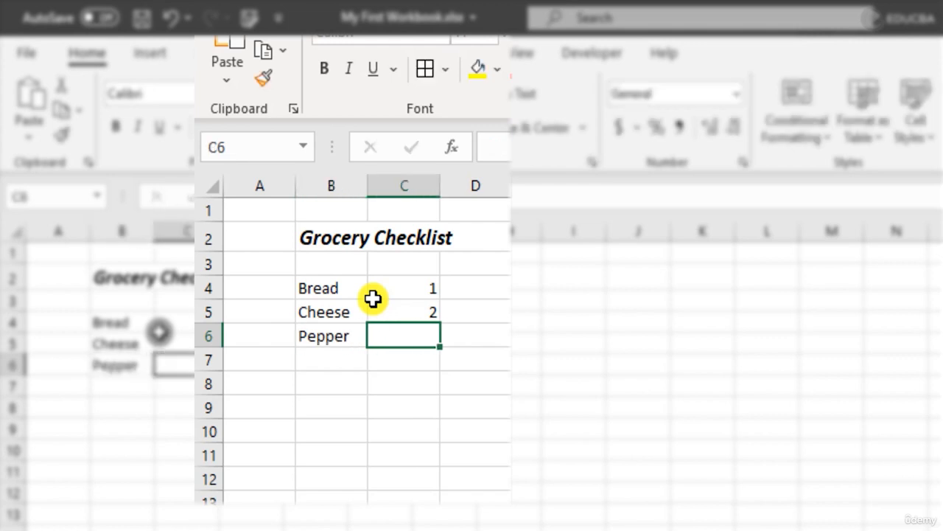
text(2)
key(Return)
Enter "Herbs & Spices" in B7 and leave its quantity cell empty.
key(Left)
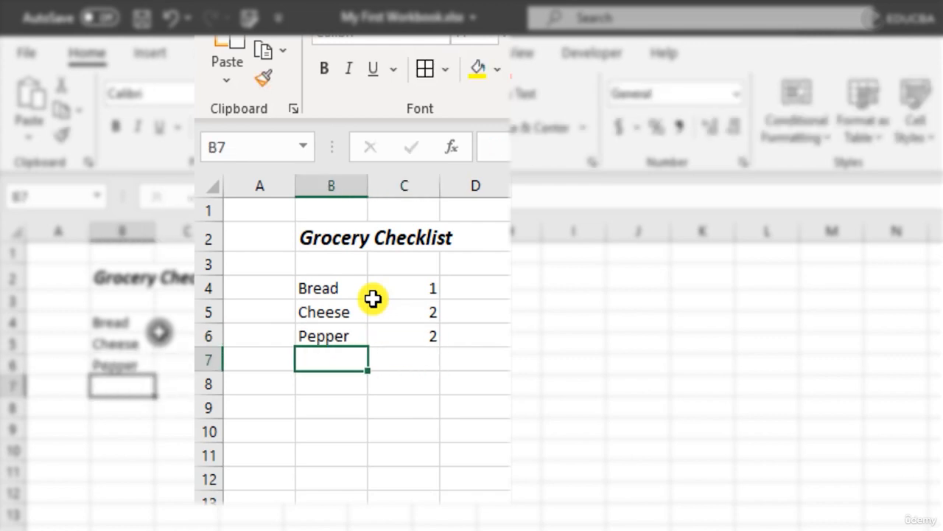
text(Herbs &)
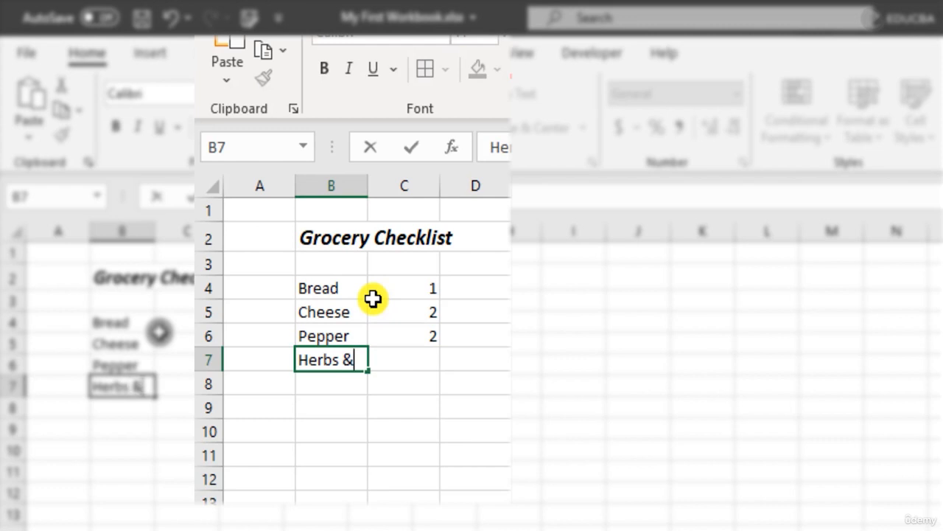
text( Spices)
key(Tab)
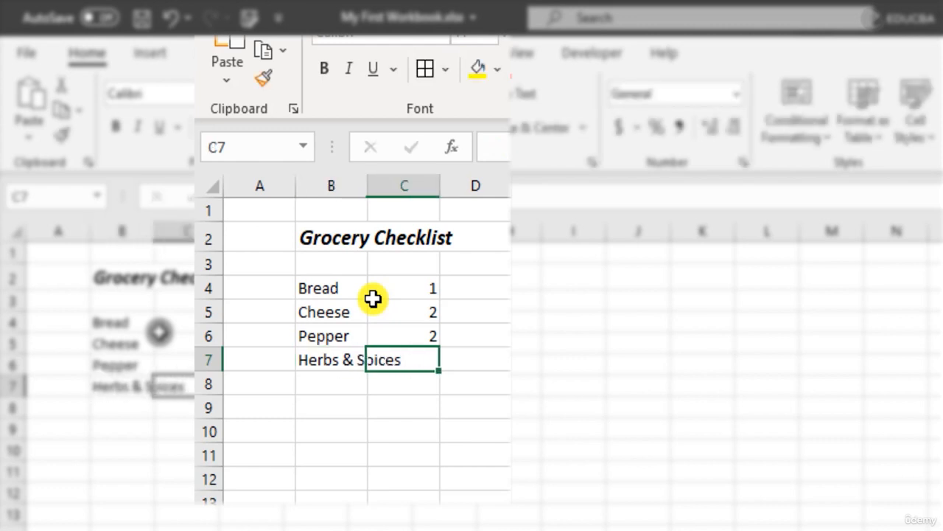
Add Basil in B8 with a quantity of 1 in C8.
key(Down)
key(Left)
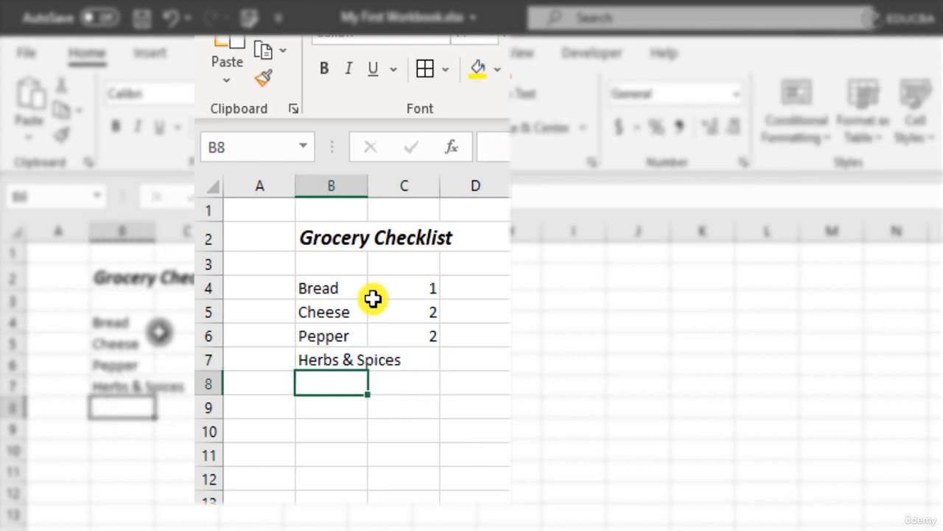
text(Basil)
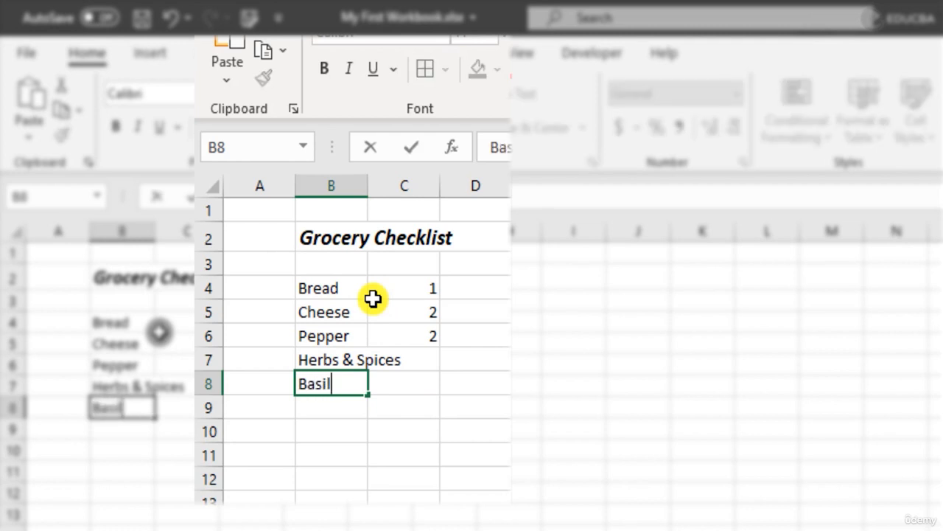
key(Tab)
text(1)
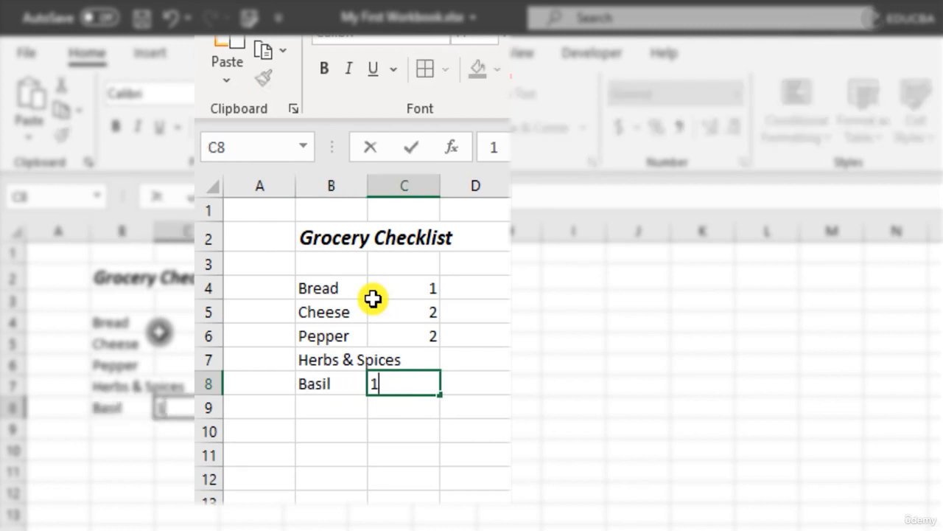
key(Return)
Add Oregano in B9, correcting its spelling, with a quantity of 1 in C9.
text(Organo)
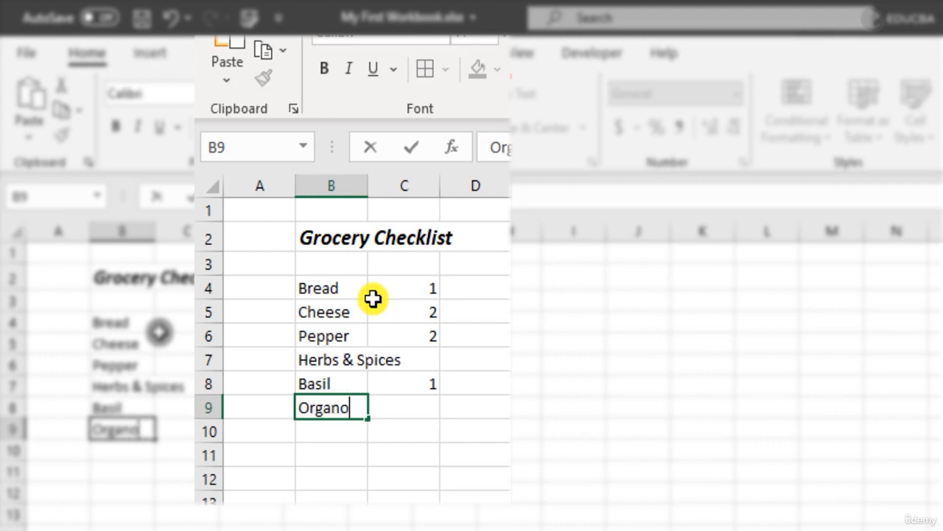
key(Tab)
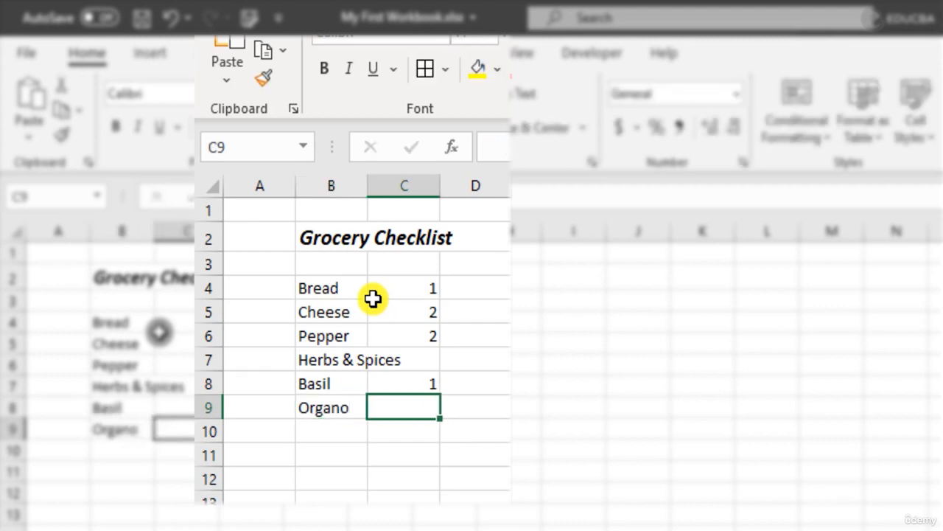
key(Left)
key(F2)
key(Left)
key(Left)
key(Left)
key(Left)
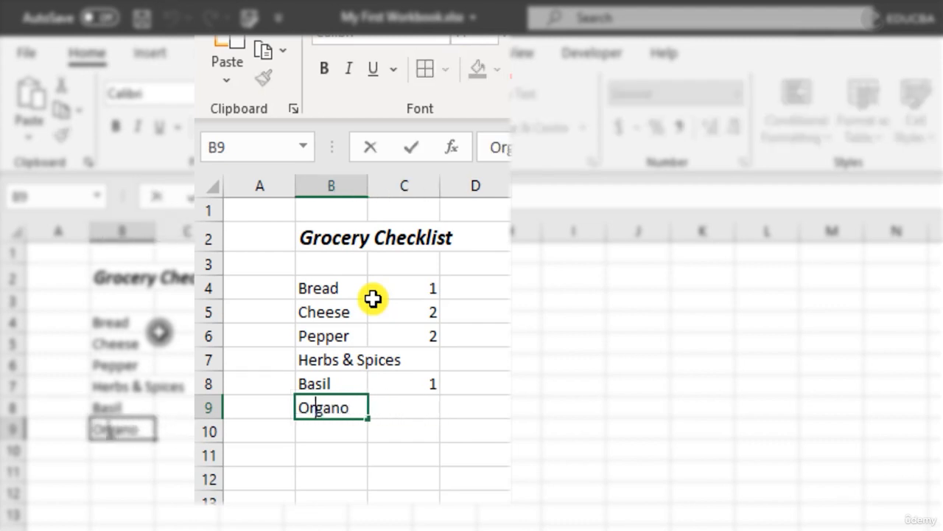
text(e)
key(Tab)
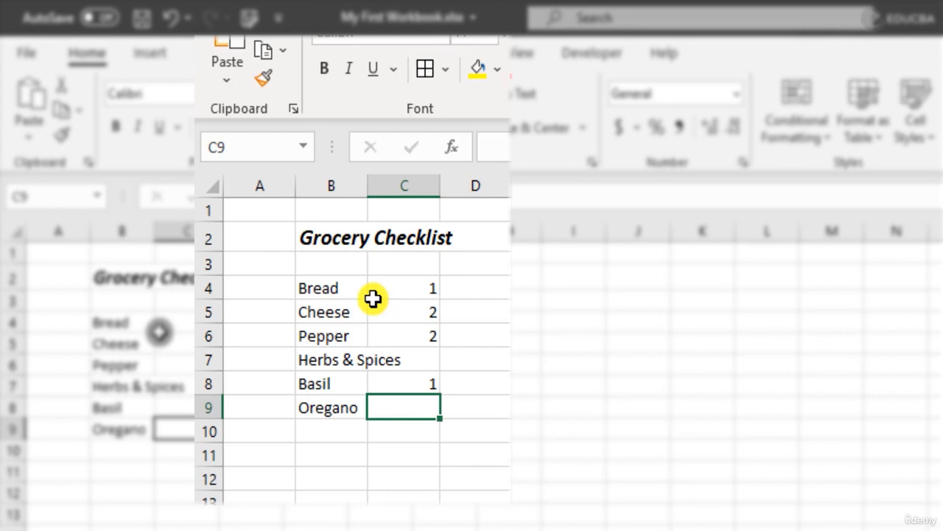
text(1)
key(Return)
Add Coriander in B10 with a quantity of 1 in C10.
text(Co)
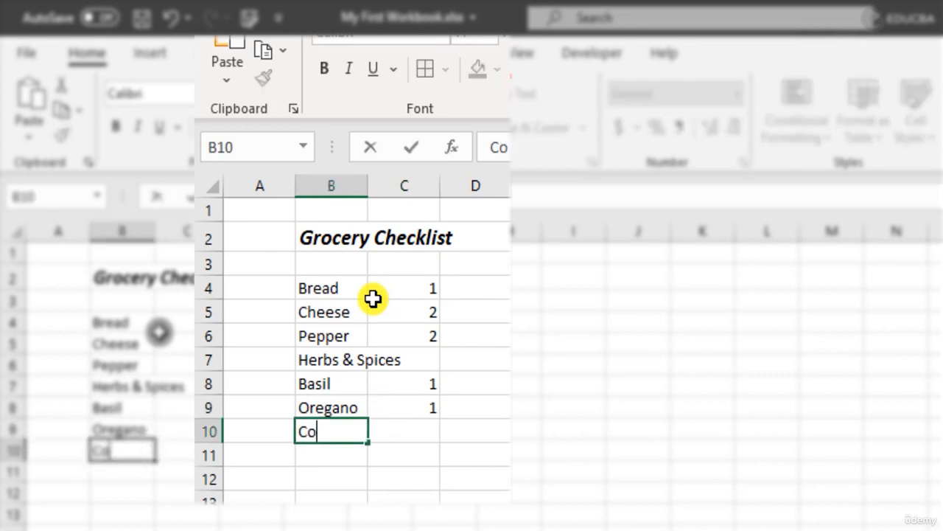
text(riander)
key(Tab)
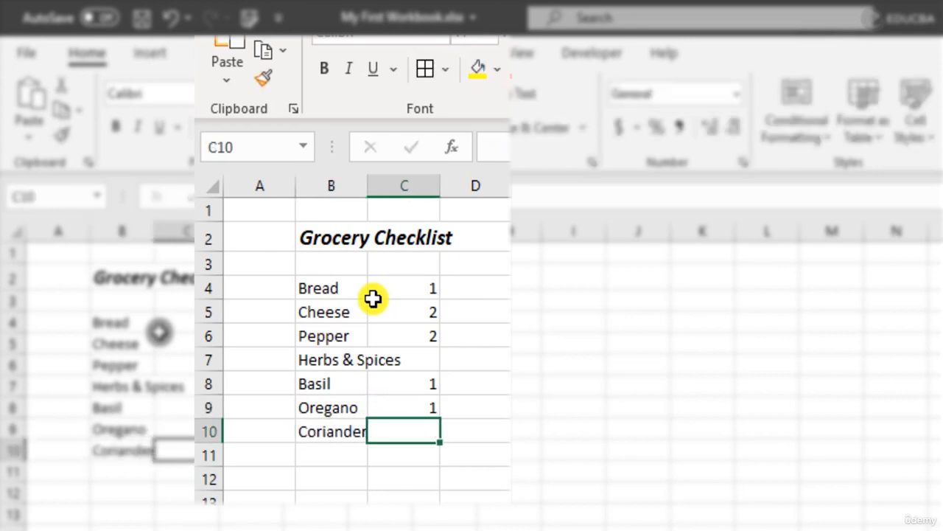
text(1)
key(Return)
Add Cumin in B11 with a quantity of 1 in C11.
text(Cumin)
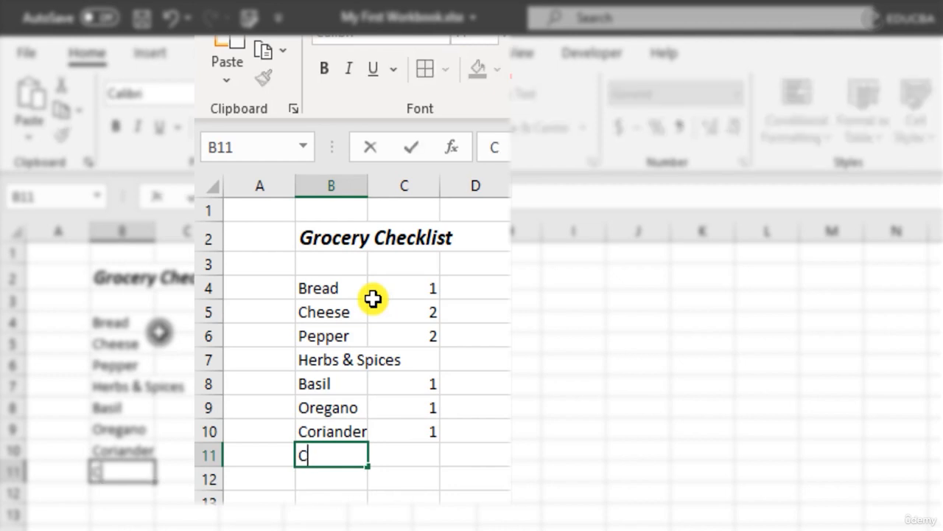
key(Tab)
text(1)
key(Return)
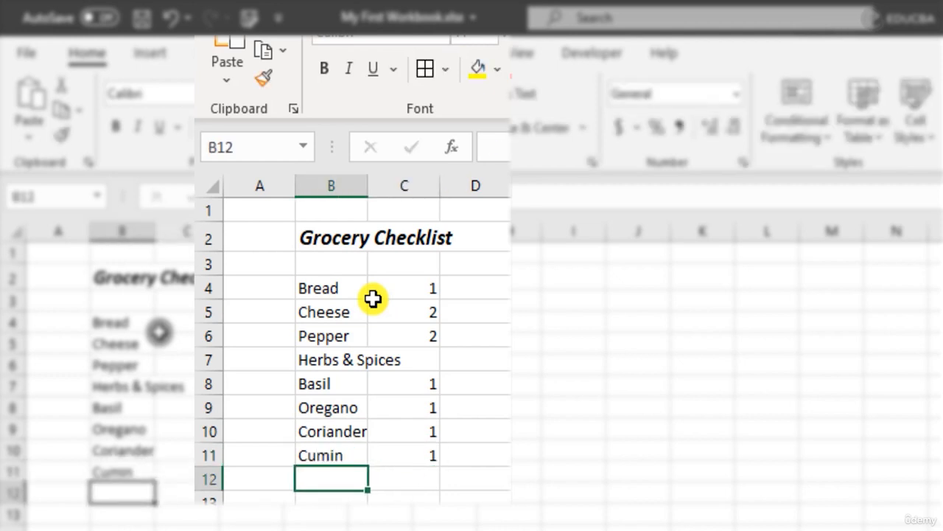
Add Vinegar in B12 with a quantity of "1 small bottle" in C12.
text(Vinegar)
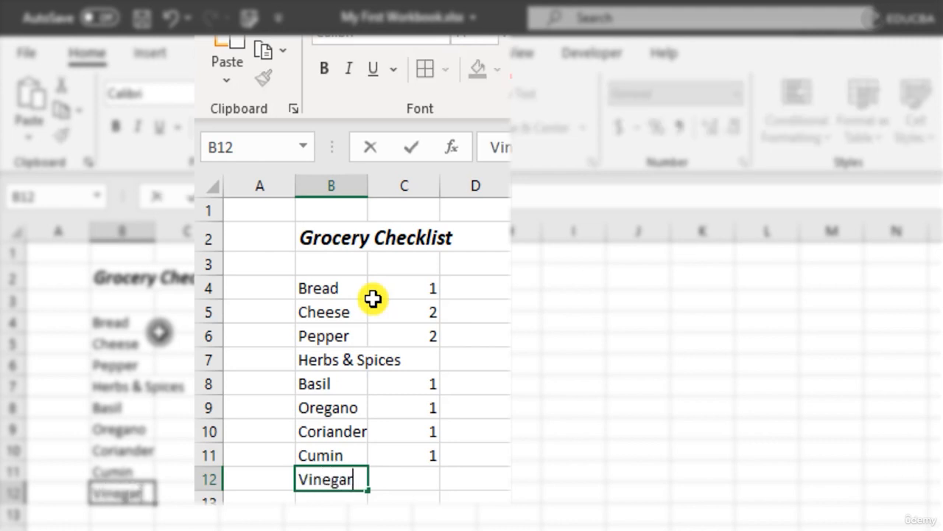
key(Tab)
text(1 smal)
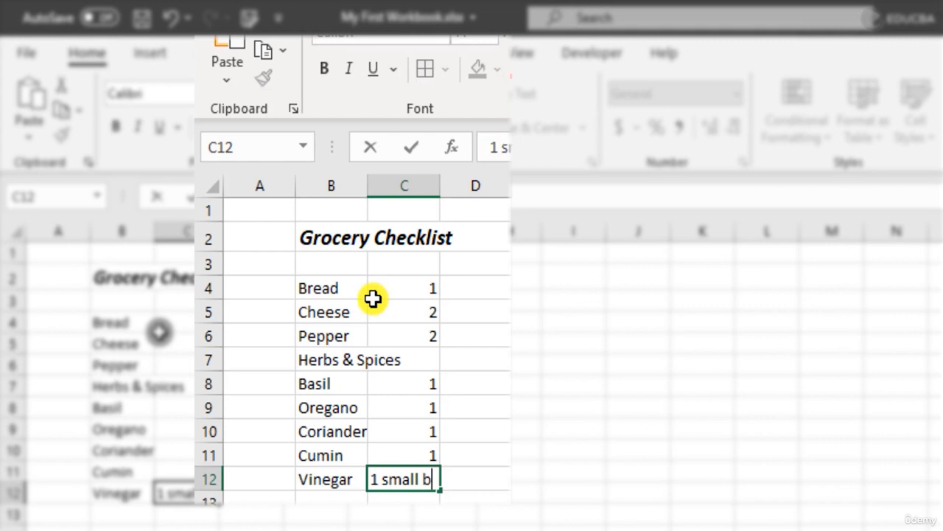
key(Up)
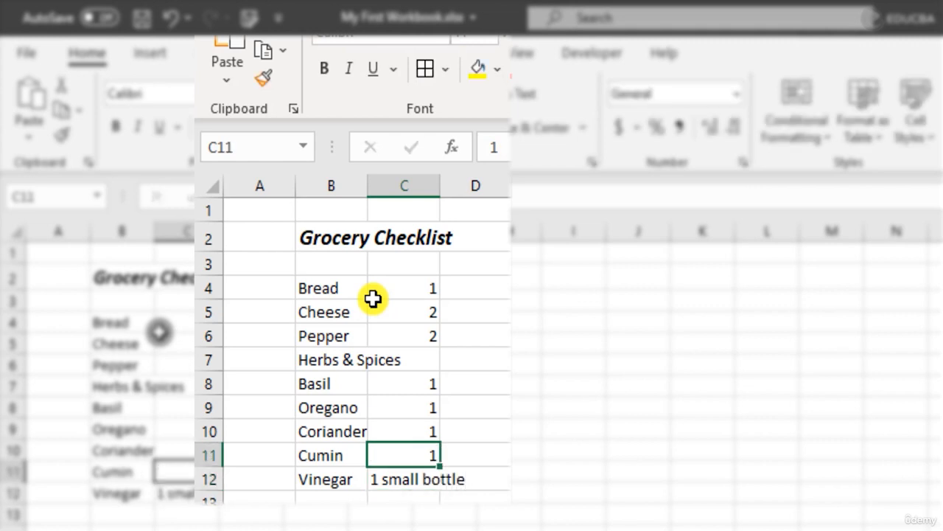
Add Sugar in B13 with a quantity of 2 in C13.
key(Down)
key(Down)
key(Left)
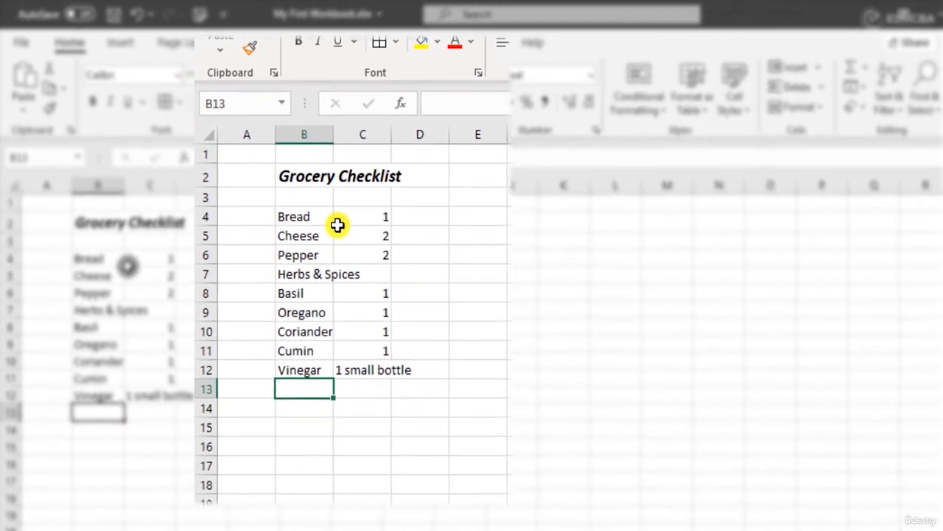
text(Sugar)
key(Tab)
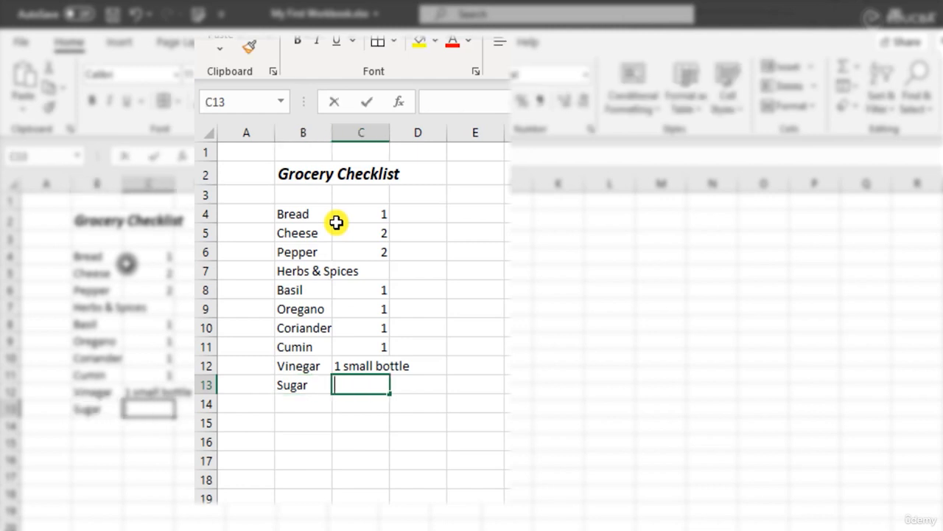
text(2)
key(Return)
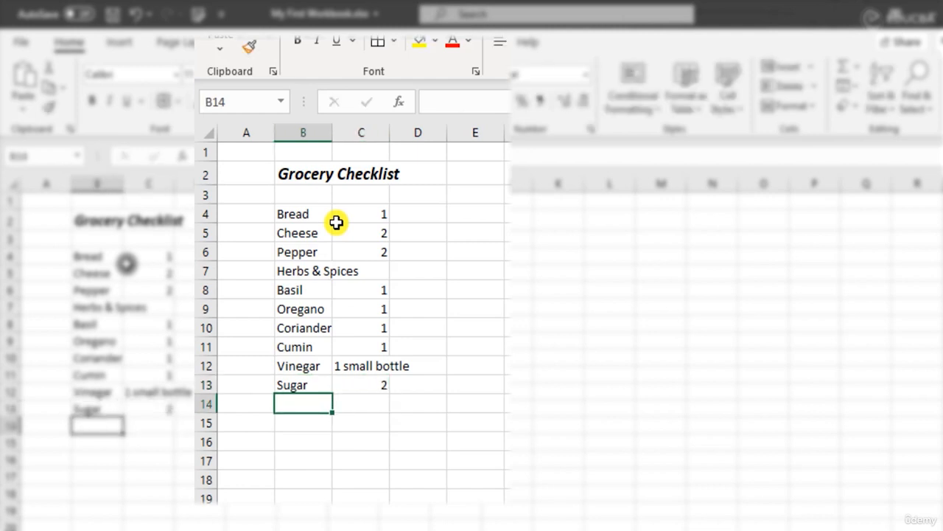
Enter Fruits in B14 without a quantity, and add Apples in B15 with "2.5 pounds" in C15.
text(Fruits)
key(Return)
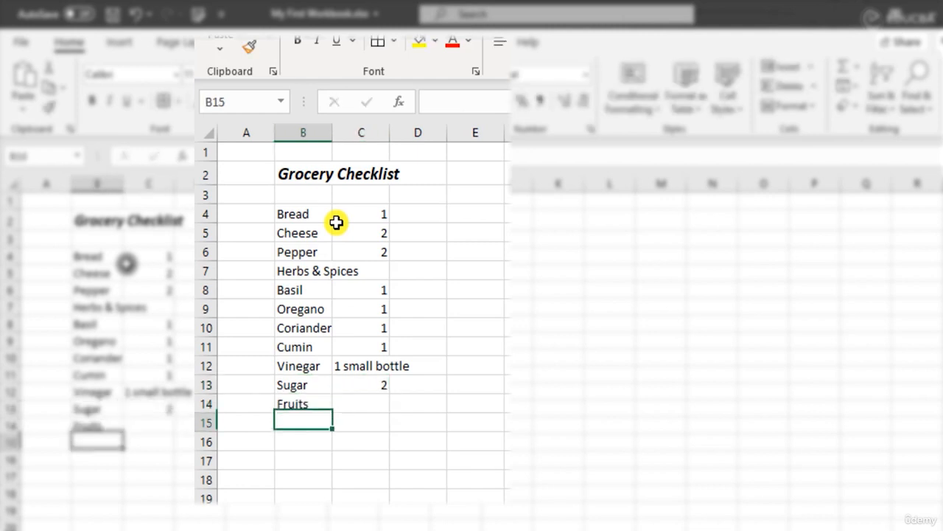
text(Ap)
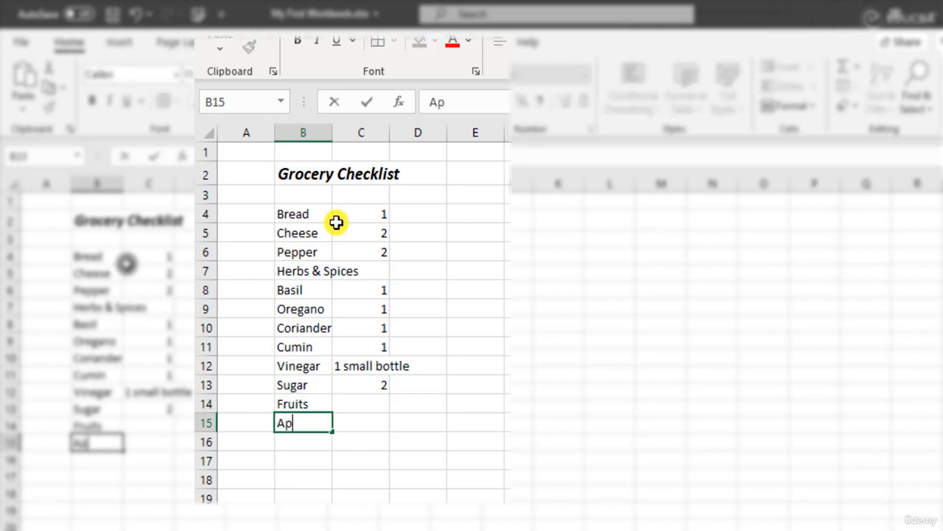
text(ples)
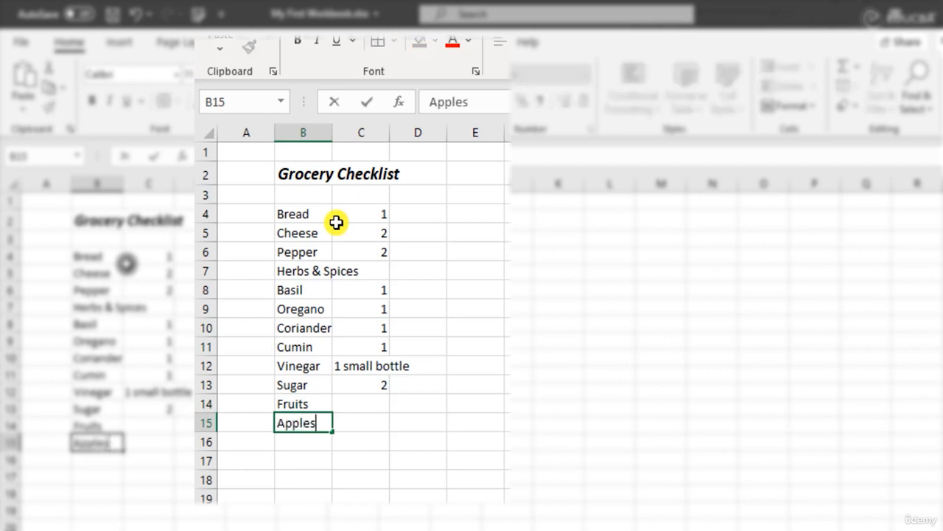
key(Tab)
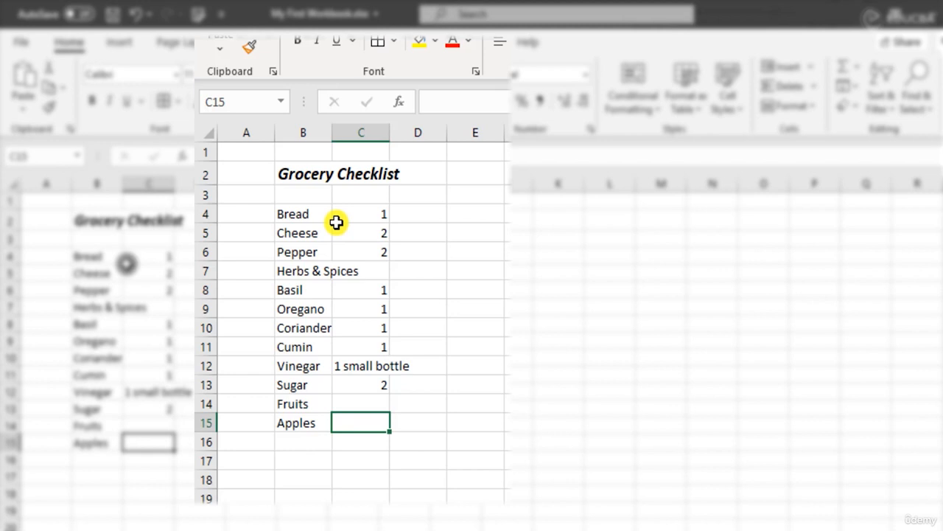
text(2.5)
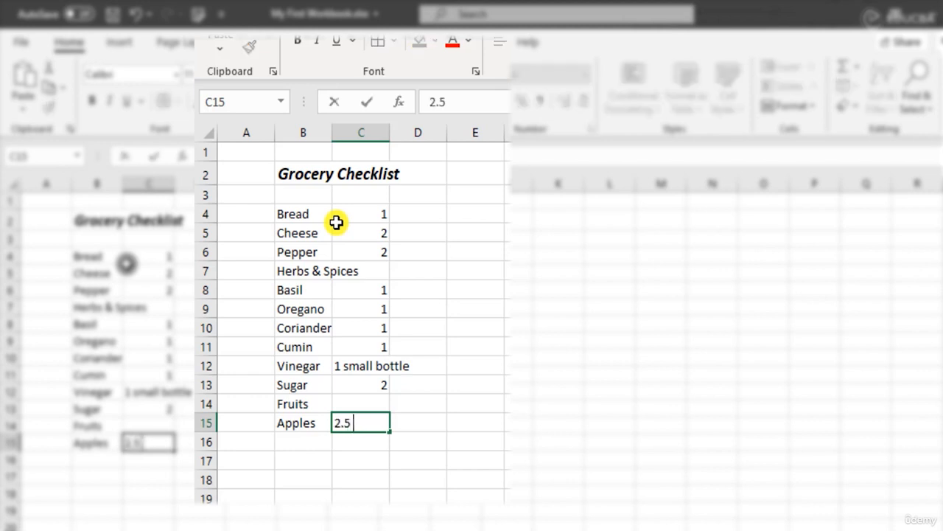
text( pounds)
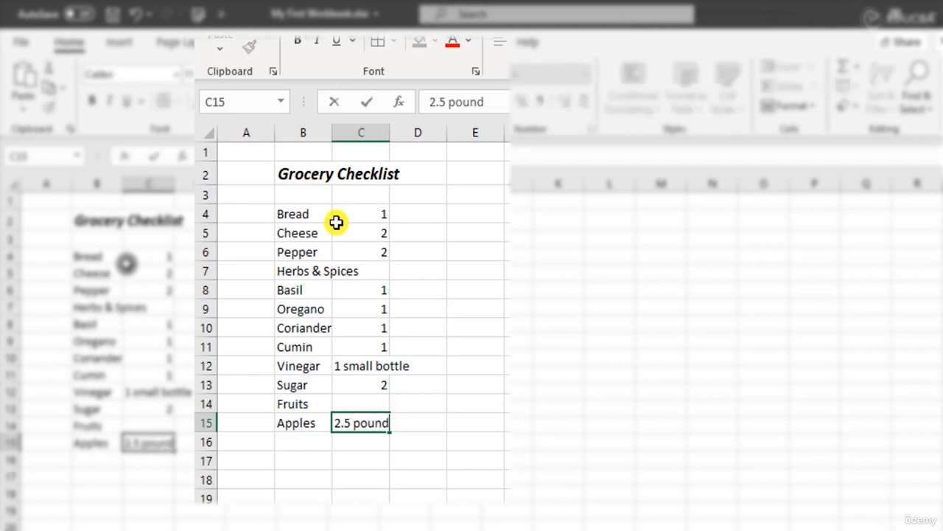
key(Return)
Add Oranges in B16, correcting its spelling, with a quantity of "2.5 pounds" in C16.
text(Organges)
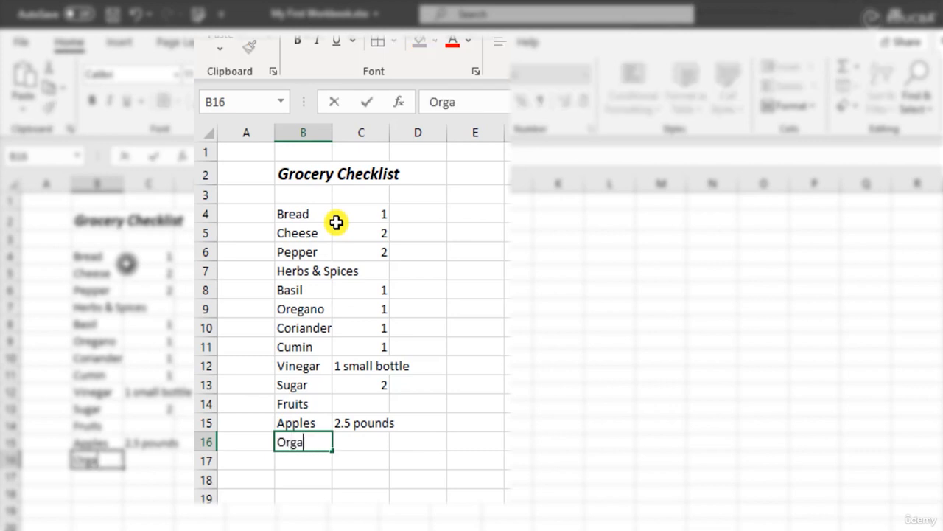
key(BackSpace)
key(BackSpace)
key(BackSpace)
key(BackSpace)
key(BackSpace)
key(BackSpace)
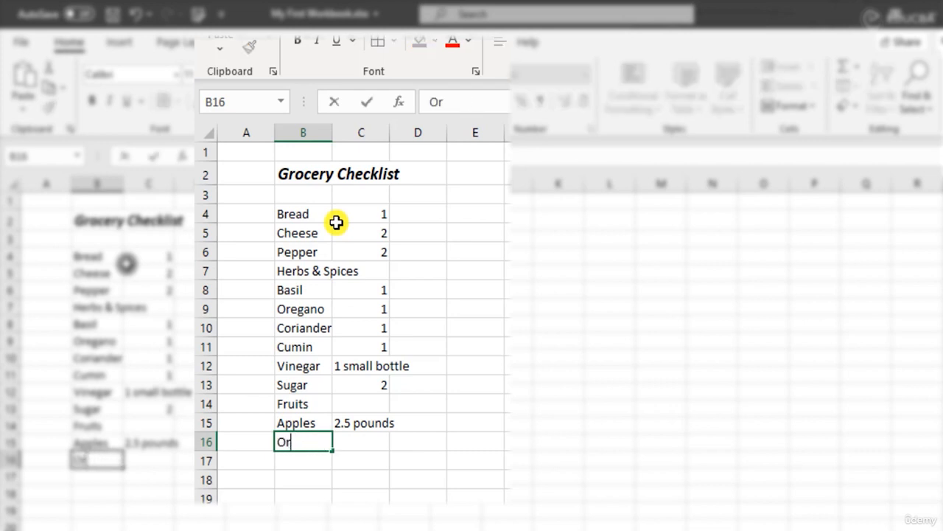
text(anges)
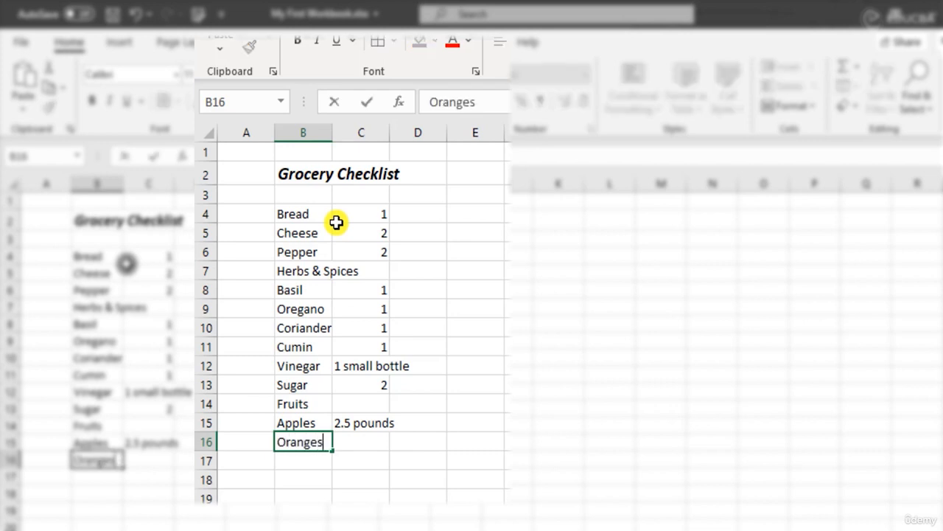
key(Tab)
text(2.5)
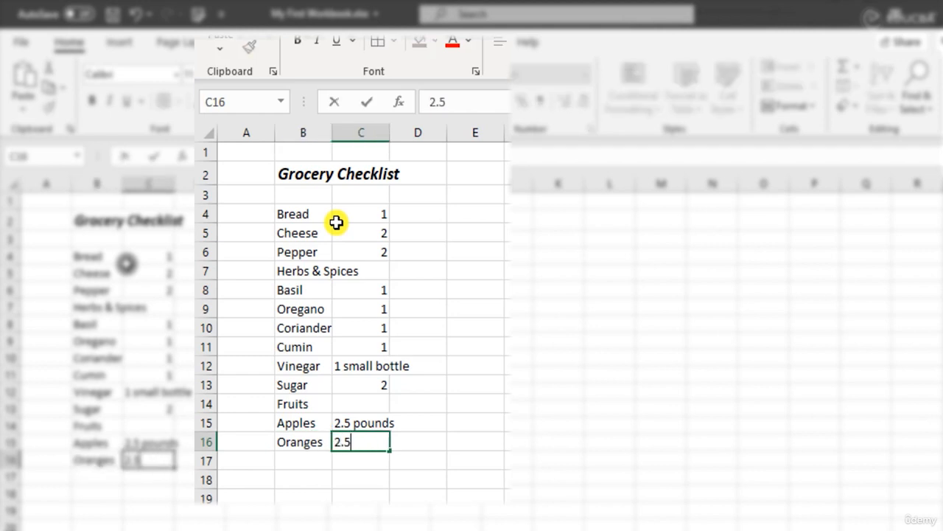
text( pounds)
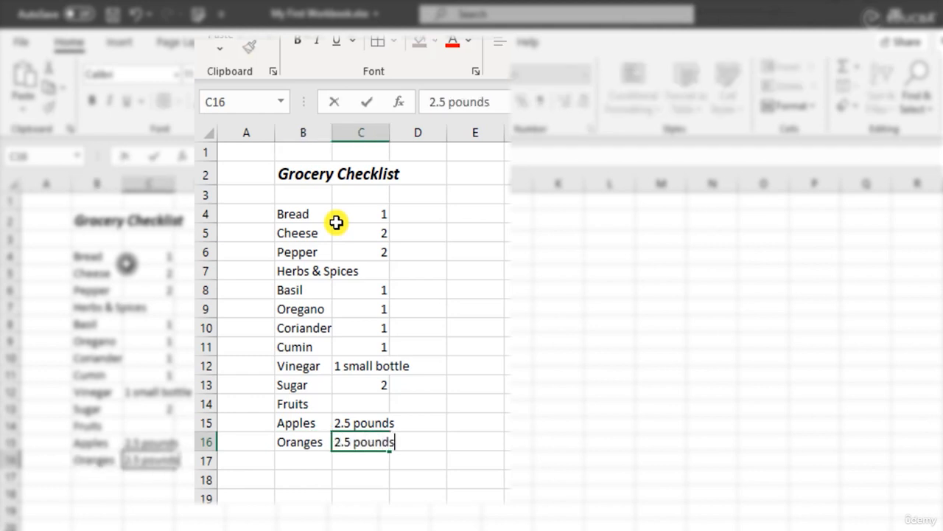
key(Up)
key(Down)
key(Down)
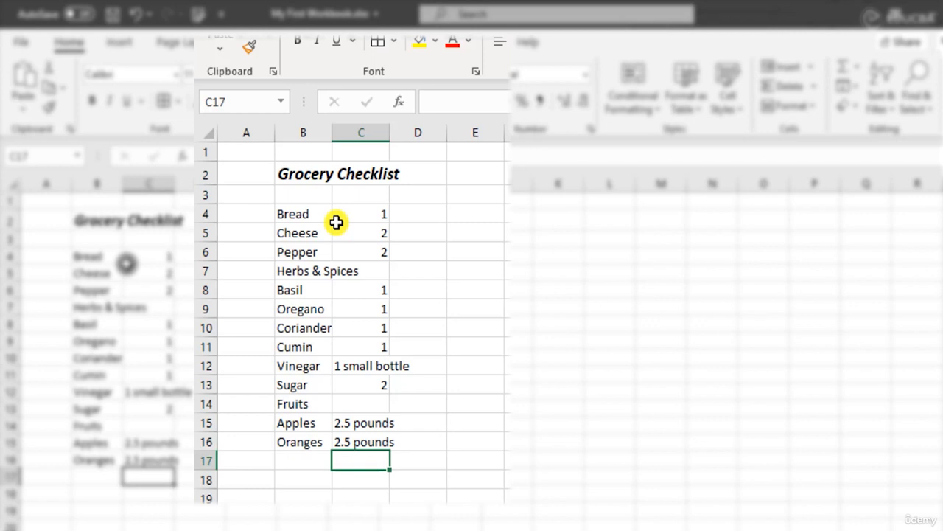
Select the full list of items and quantities in B4:C16 to review the entries.
key(Up)
key(Left)
key(ctrl+Up)
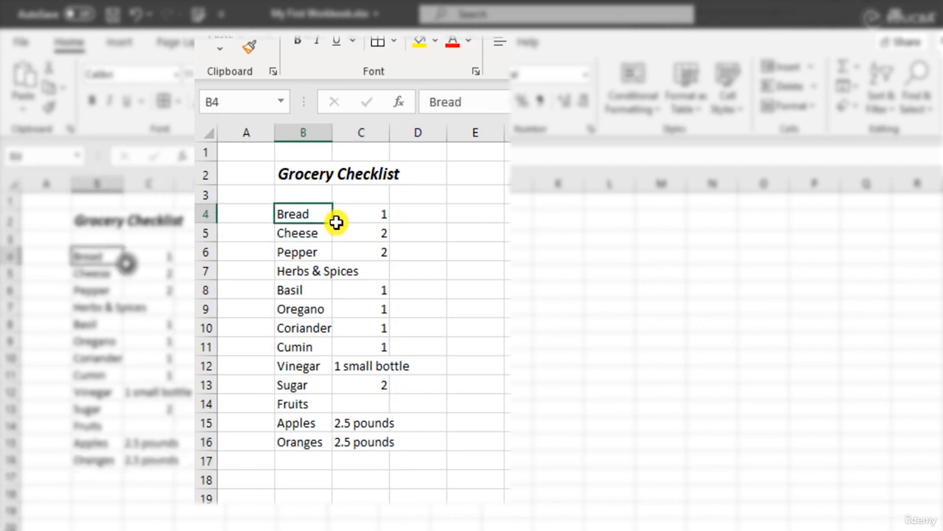
key(shift+Right)
key(ctrl+shift+Down)
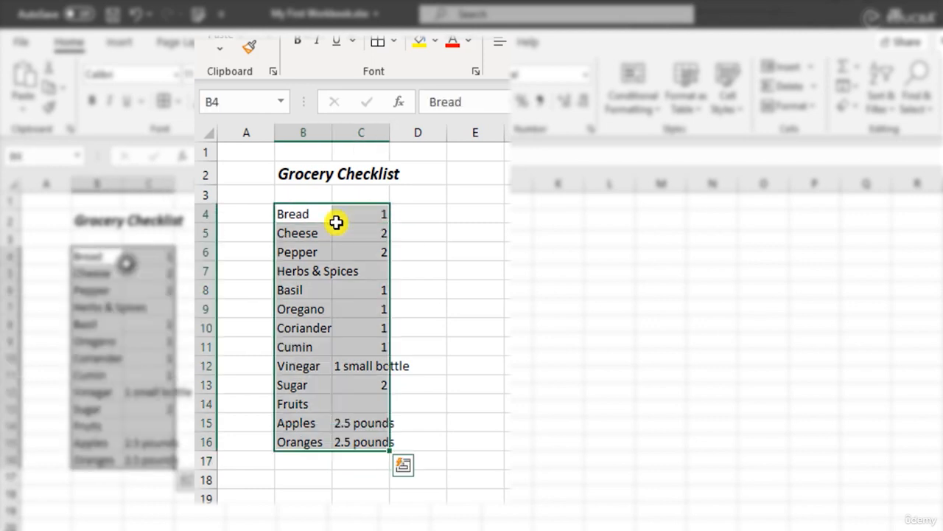
click(451, 230)
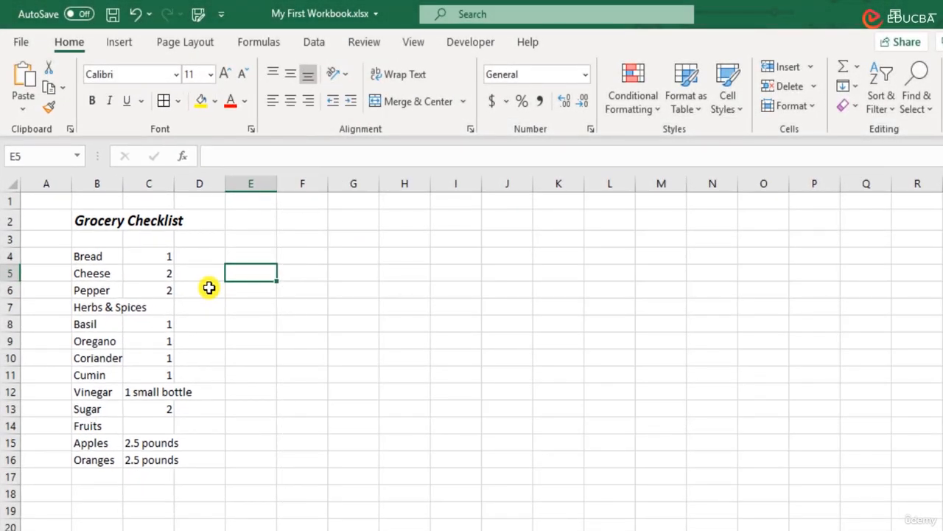
drag(107, 256, 151, 431)
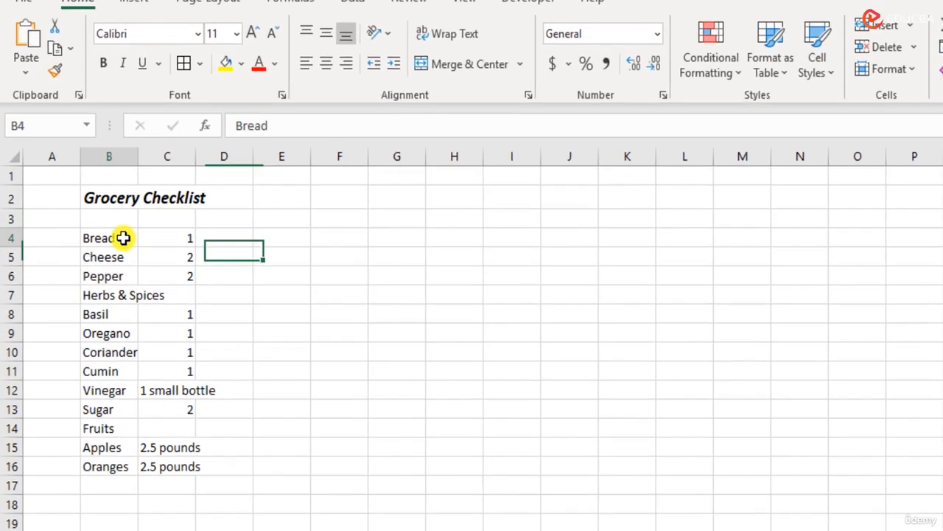
drag(245, 448, 244, 474)
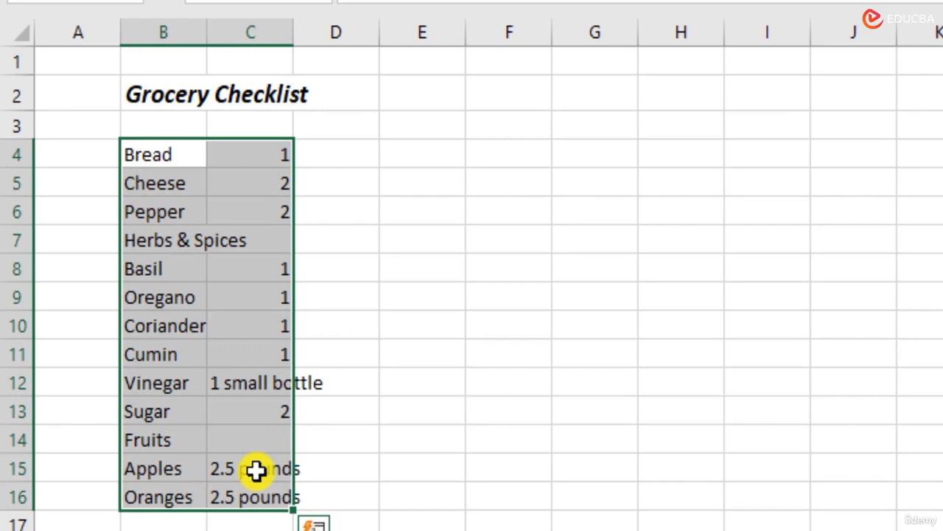
Widen column B to 13.57 so that the "Herbs & Spices" entry in B7 fits.
click(191, 329)
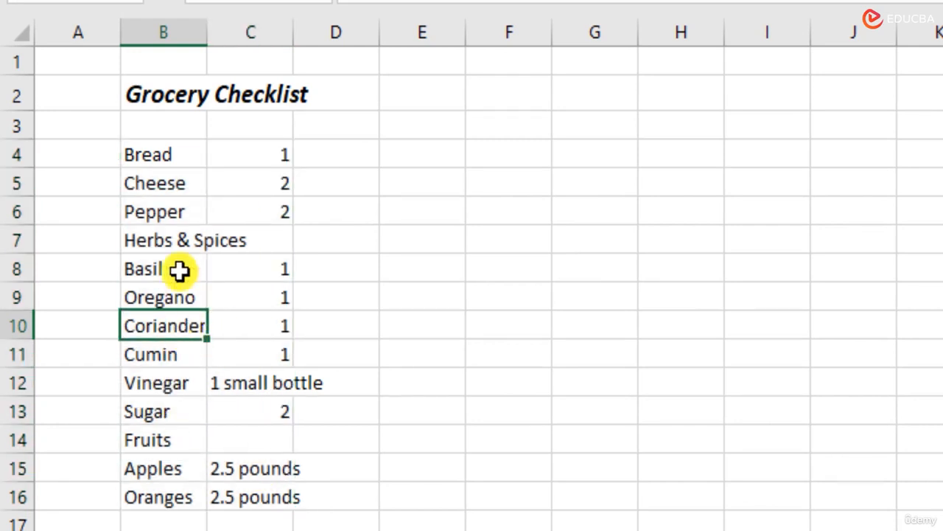
key(Up)
key(Up)
key(Up)
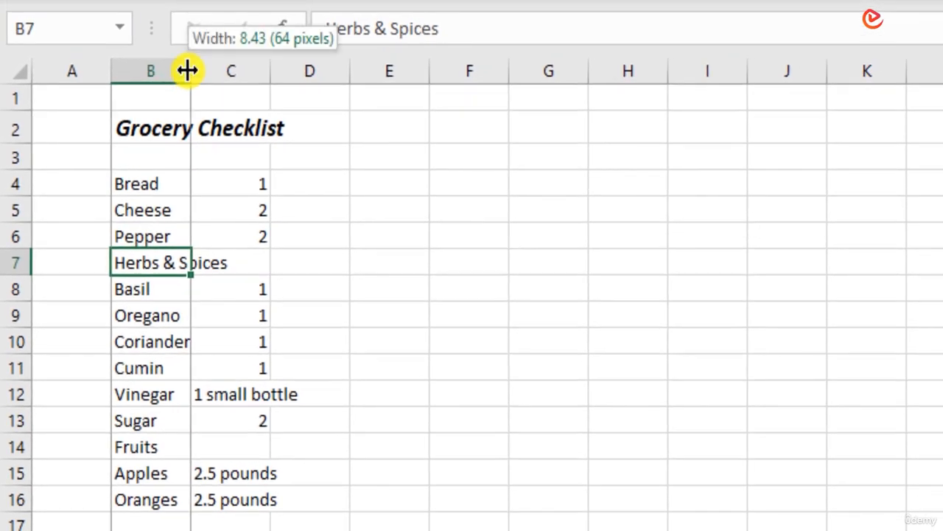
drag(187, 70, 232, 71)
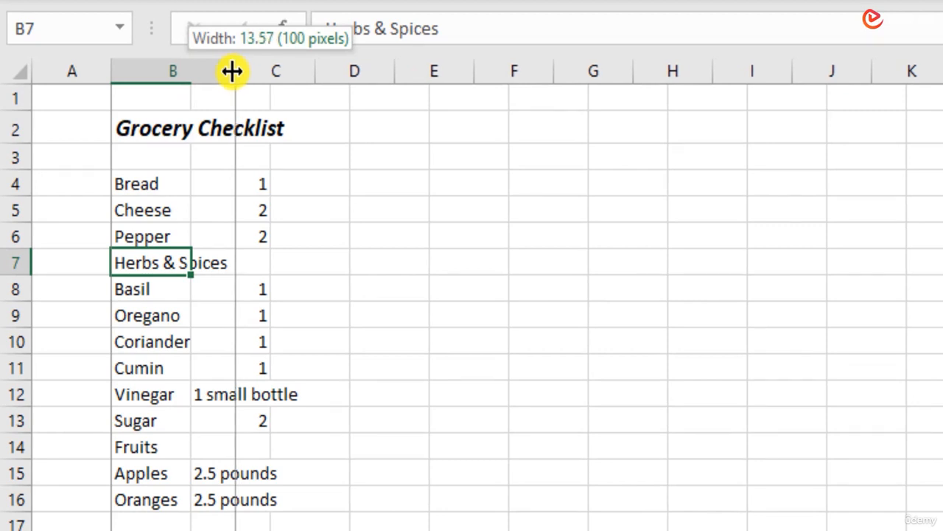
drag(232, 71, 232, 70)
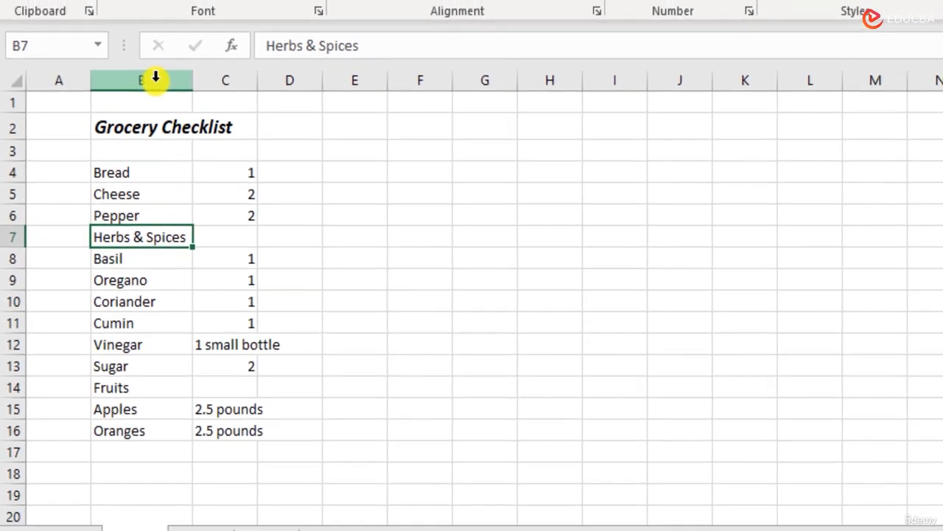
Set the width of column B to exactly 14.5.
right_click(190, 68)
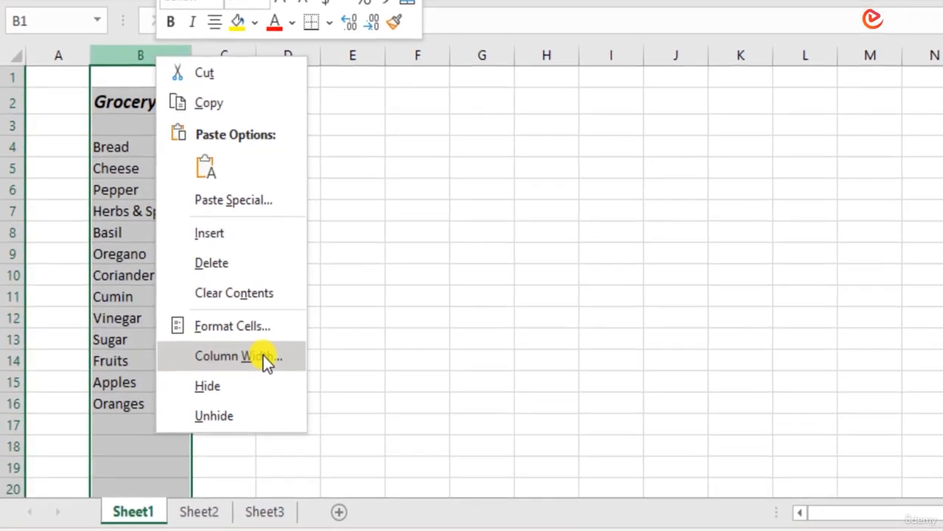
click(264, 355)
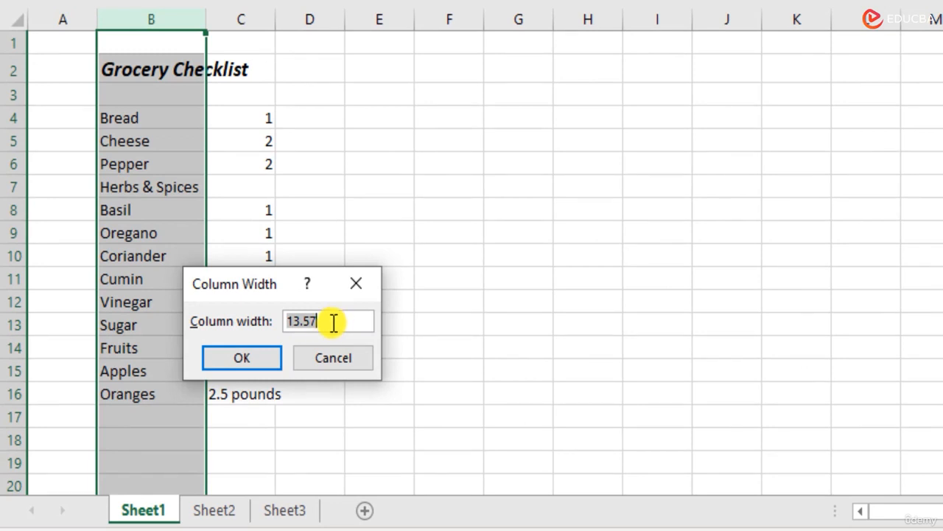
text(1)
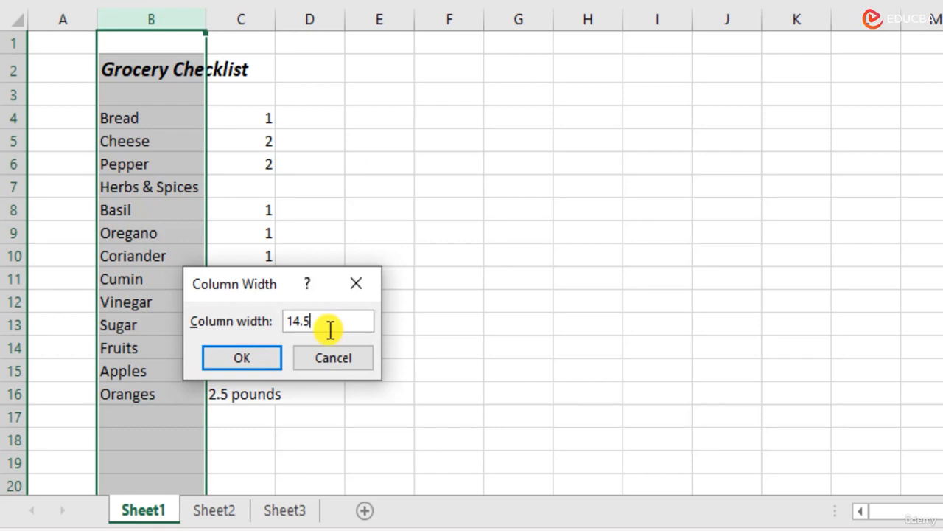
key(Return)
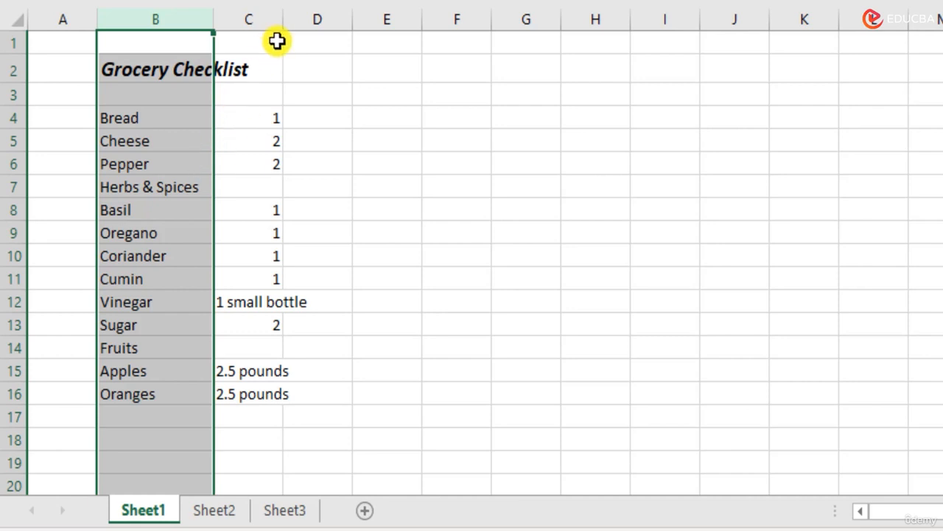
AutoFit the width of column C so that the "1 small bottle" entry in C12 fits.
click(268, 112)
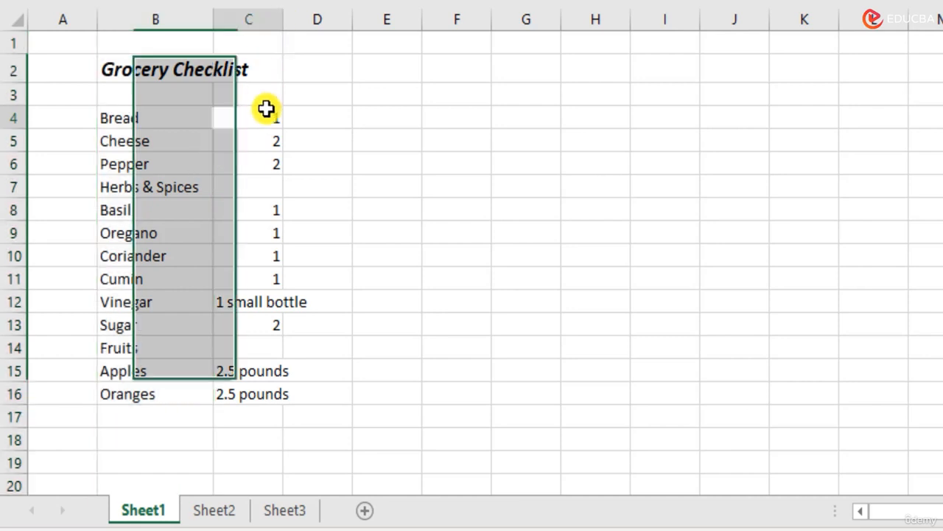
click(255, 302)
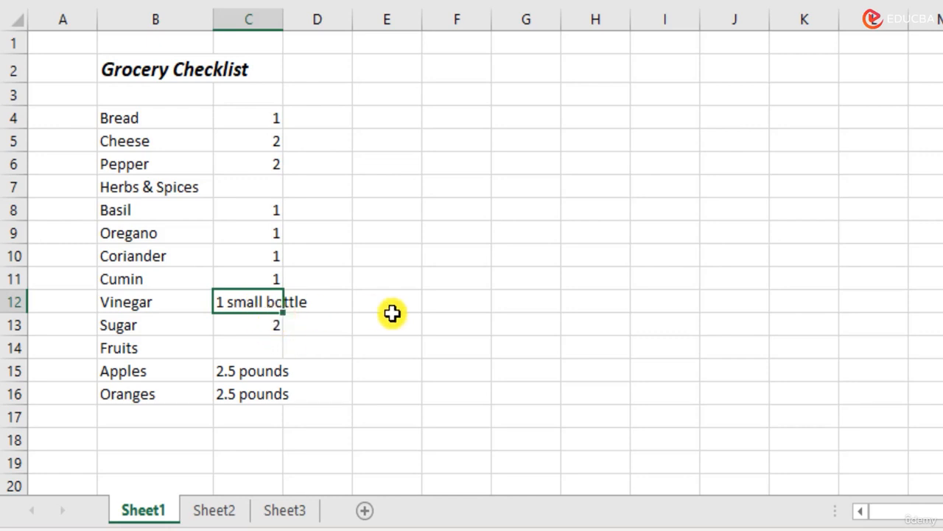
double_click(282, 22)
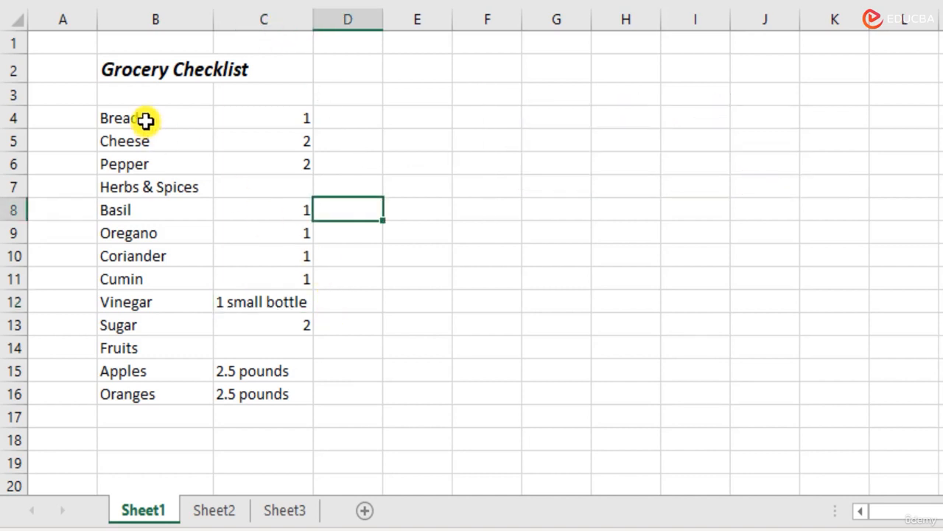
Indent the Herbs & Spices items Basil, Oregano, Coriander and Cumin in B8:B11 by two levels.
drag(146, 120, 273, 394)
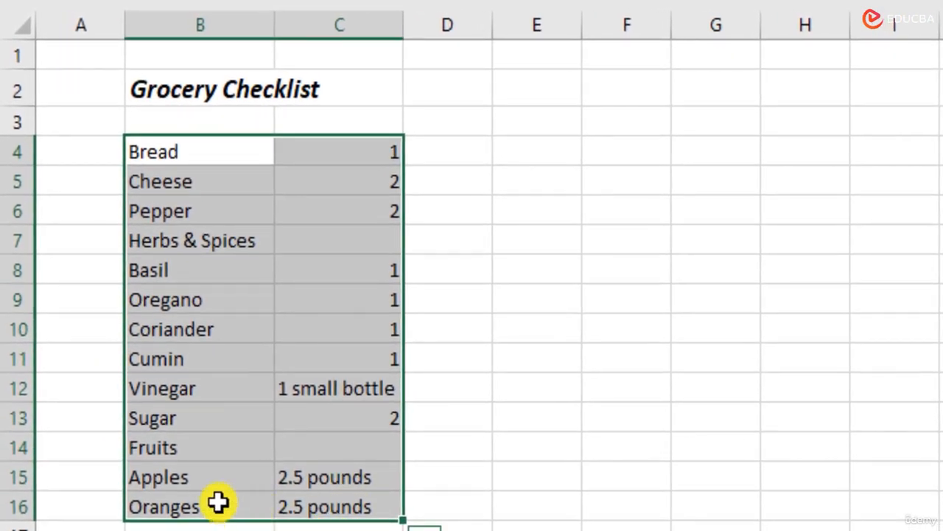
click(195, 365)
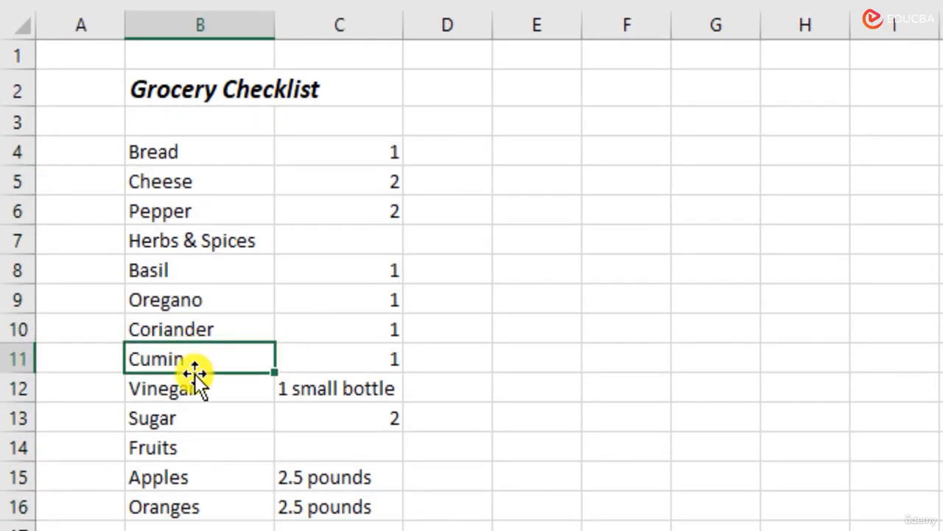
click(214, 242)
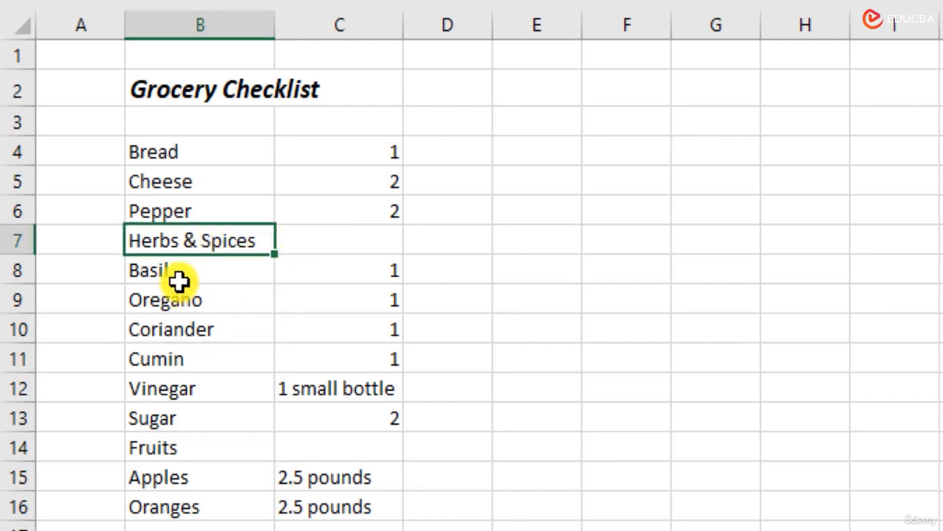
drag(183, 279, 212, 352)
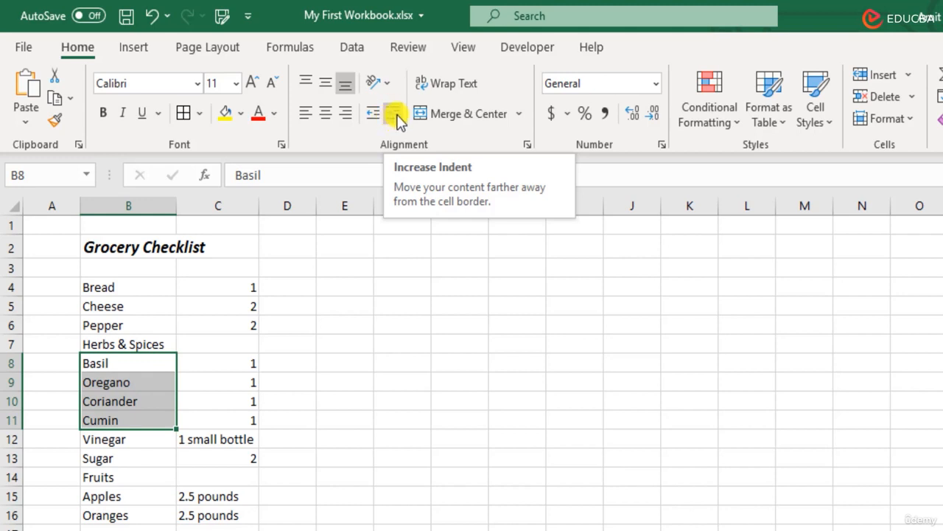
click(396, 114)
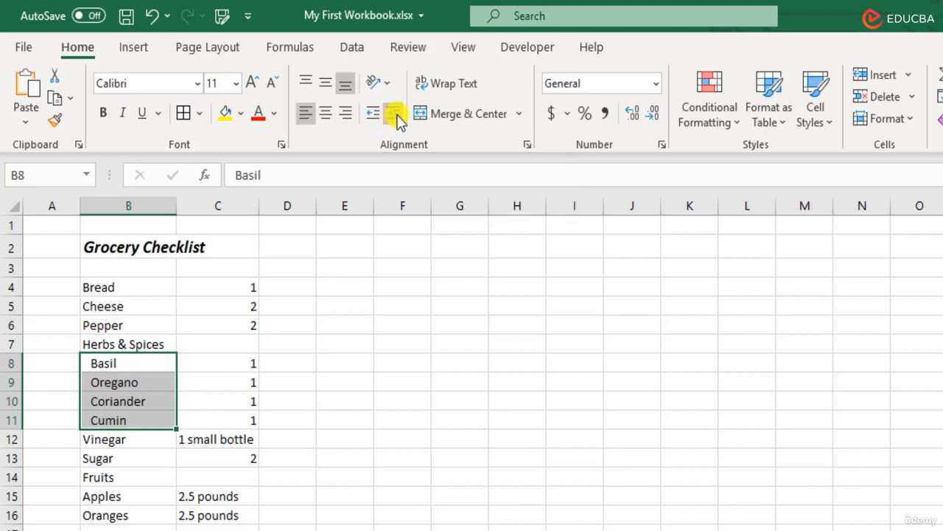
click(395, 115)
click(188, 400)
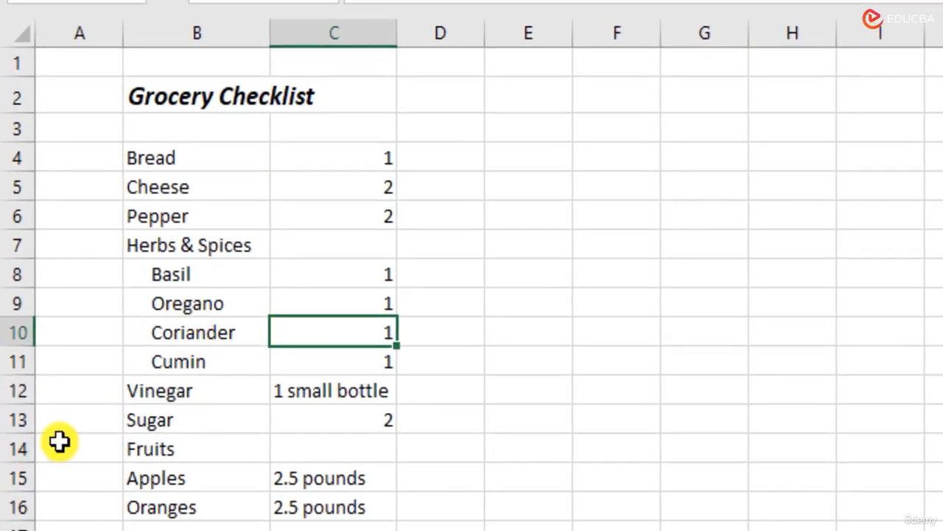
Indent the fruit items Apples and Oranges in B15:B16 by two levels, matching the herb entries.
click(205, 247)
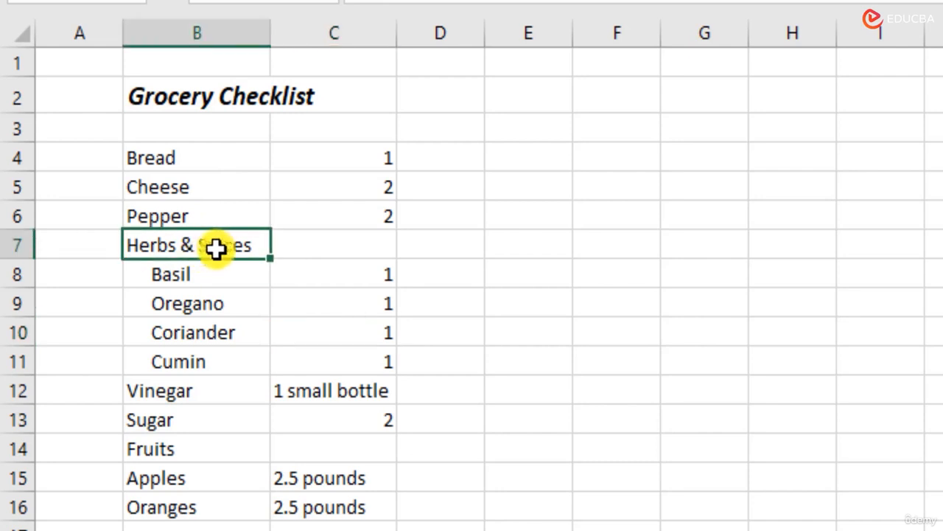
drag(206, 277, 229, 356)
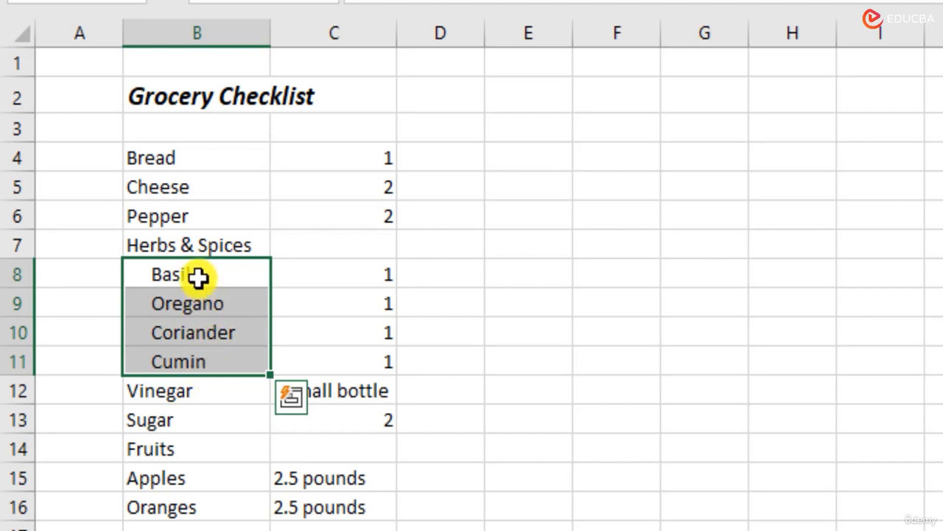
click(218, 361)
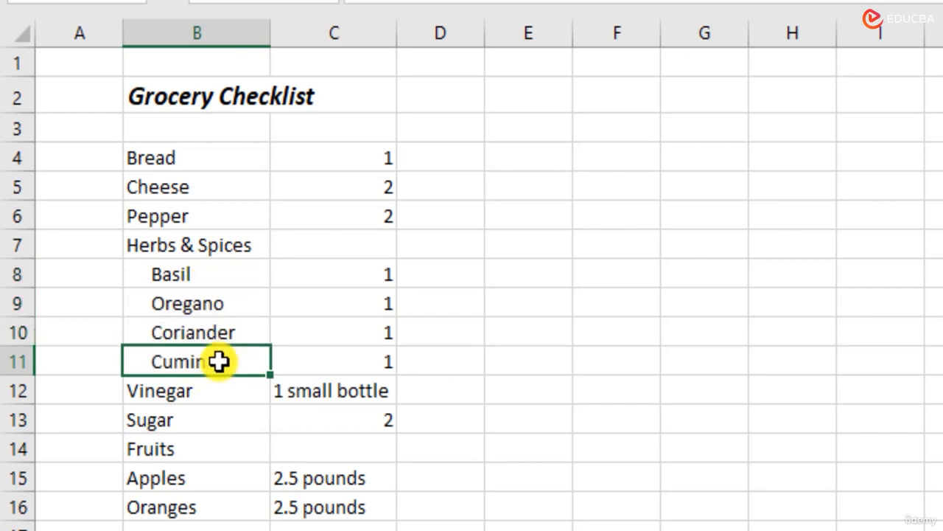
click(202, 390)
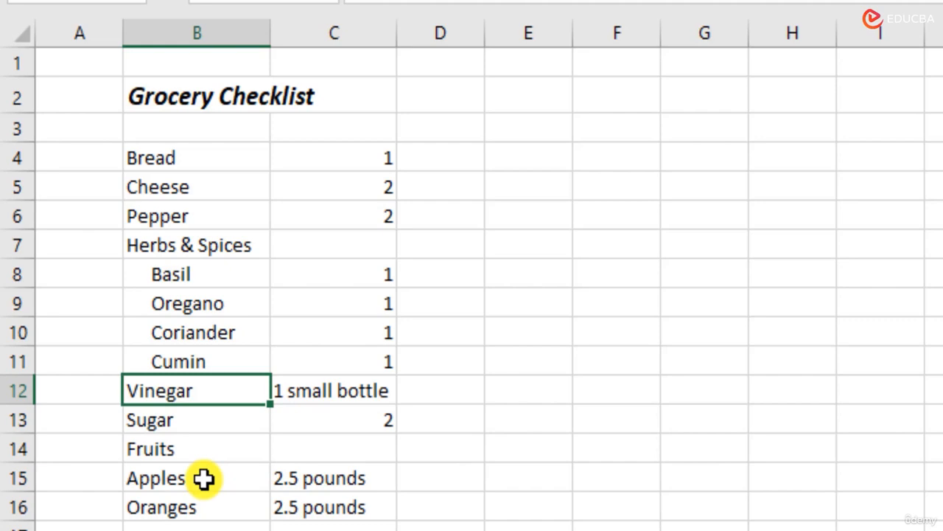
drag(203, 478, 210, 503)
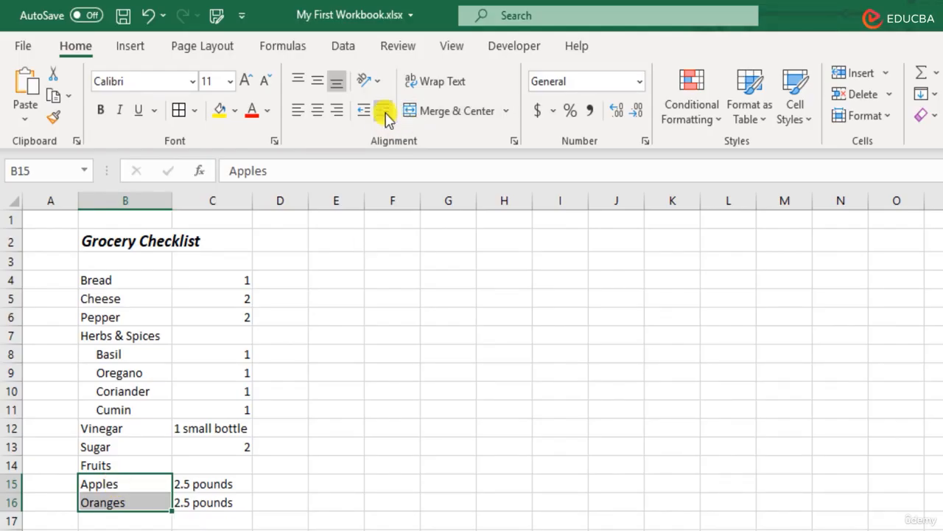
click(384, 111)
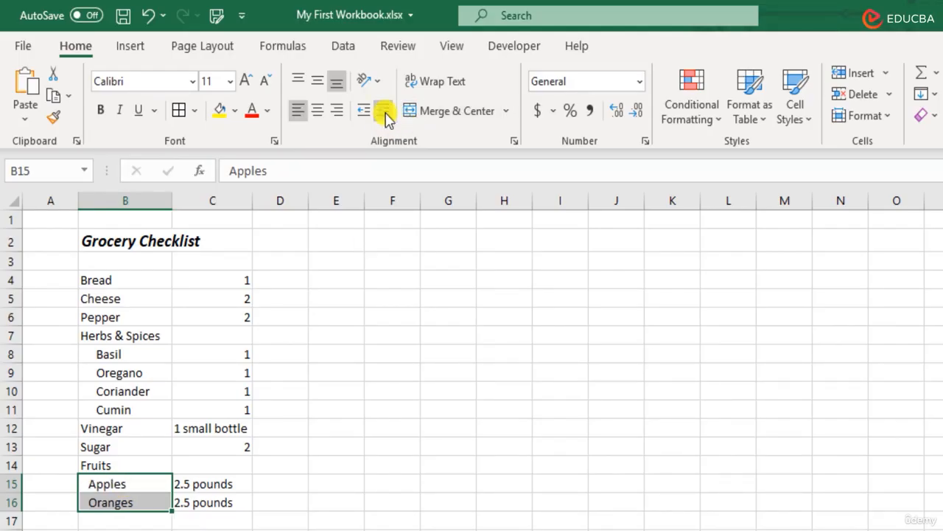
click(386, 114)
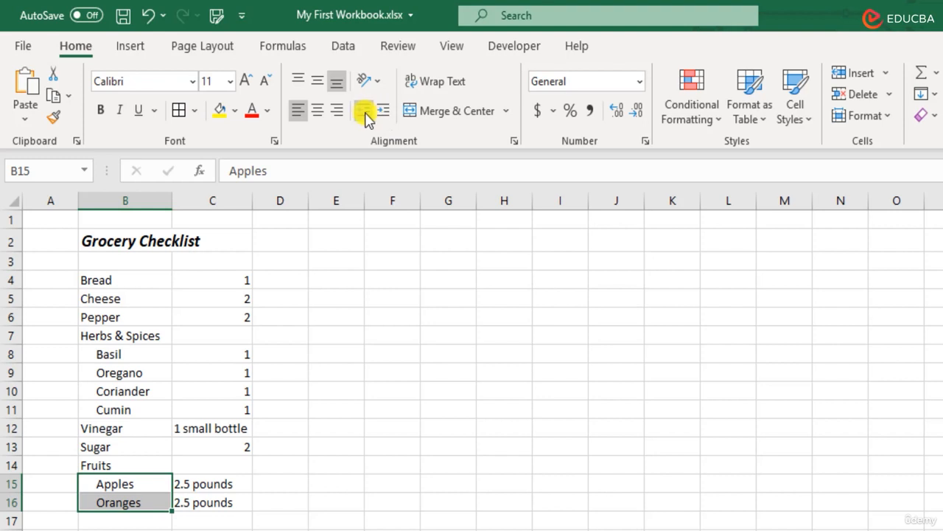
Decrease the indent of Apples and Oranges in B15:B16 by one level and increase it back again.
click(364, 115)
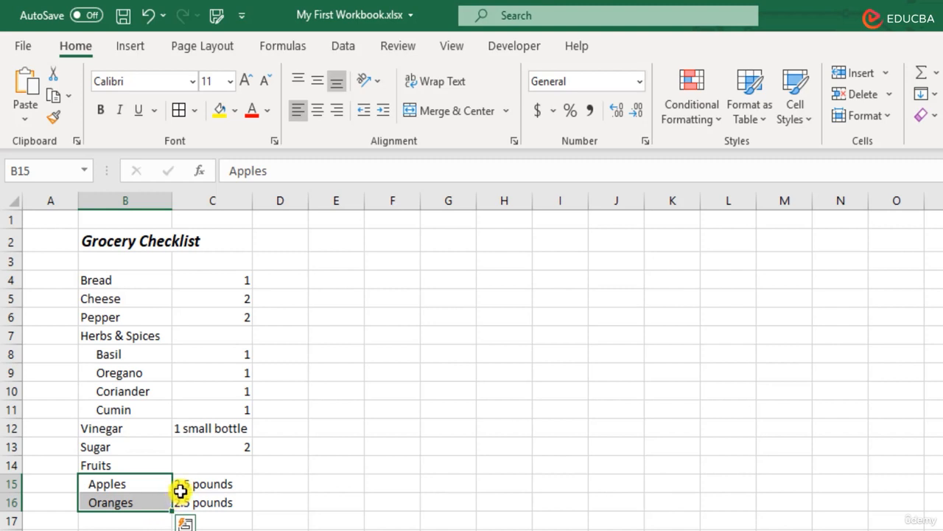
click(383, 112)
click(159, 410)
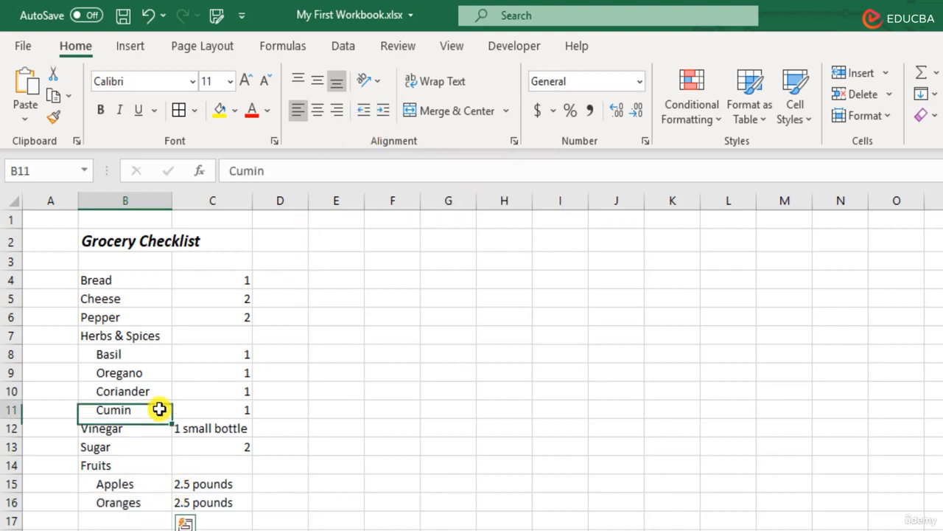
click(372, 409)
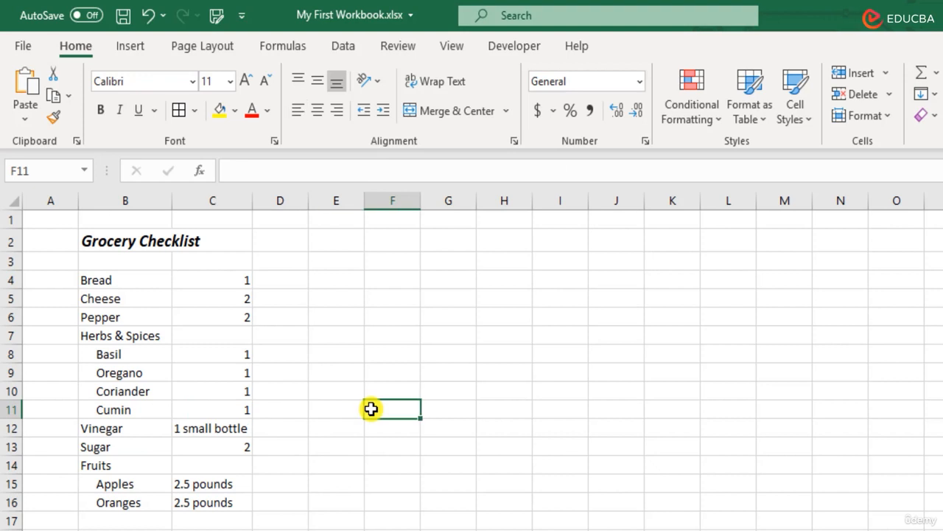
Underline the category headings "Herbs & Spices" in B7 and "Fruits" in B14.
click(137, 337)
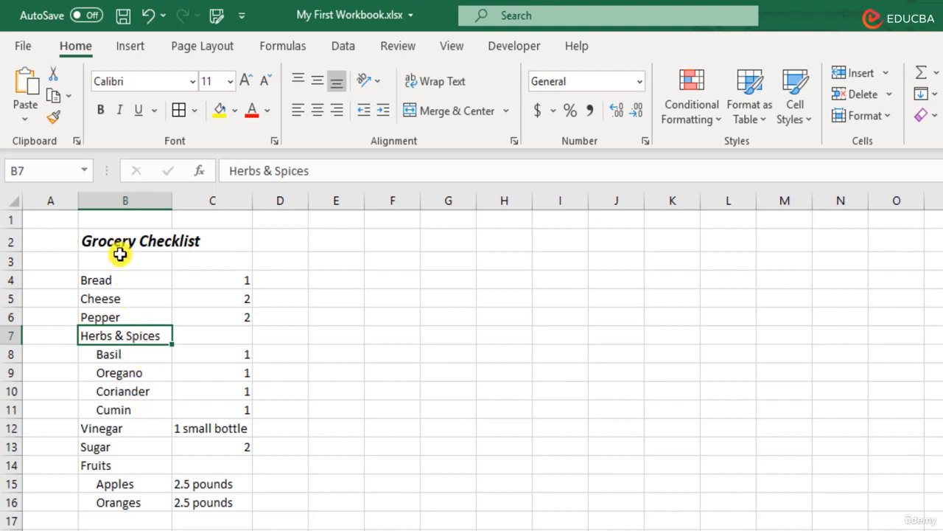
click(143, 118)
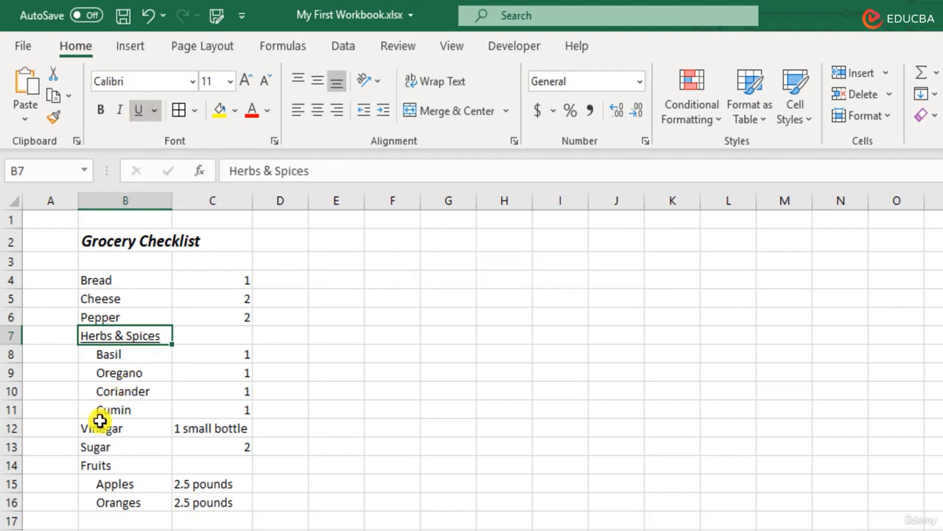
click(147, 424)
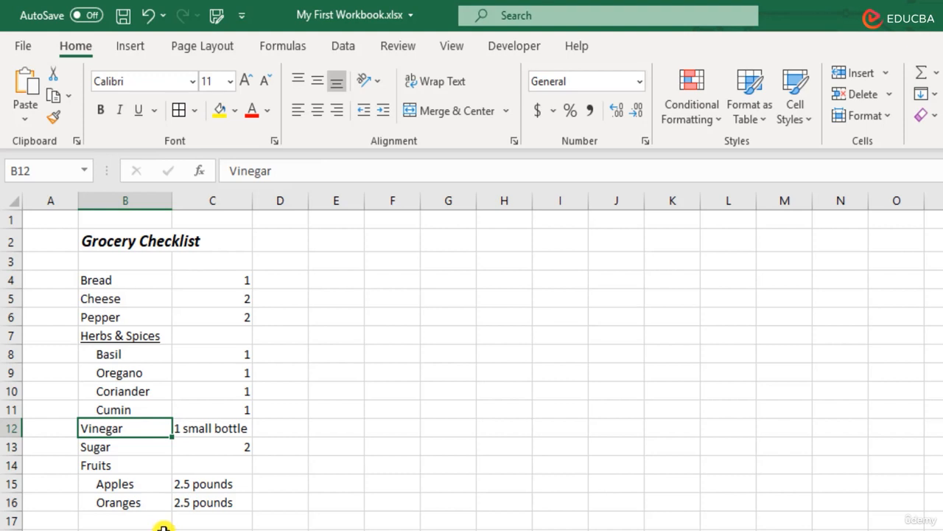
click(136, 467)
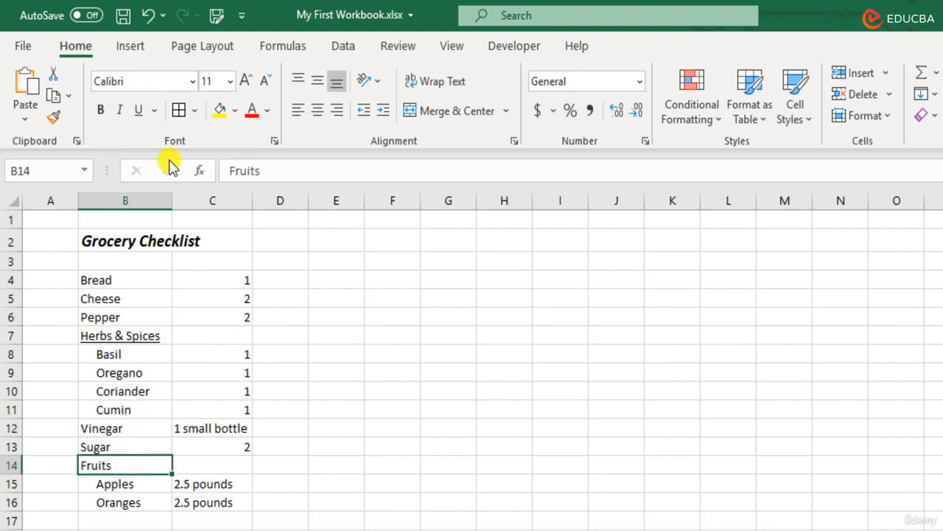
key(ctrl+u)
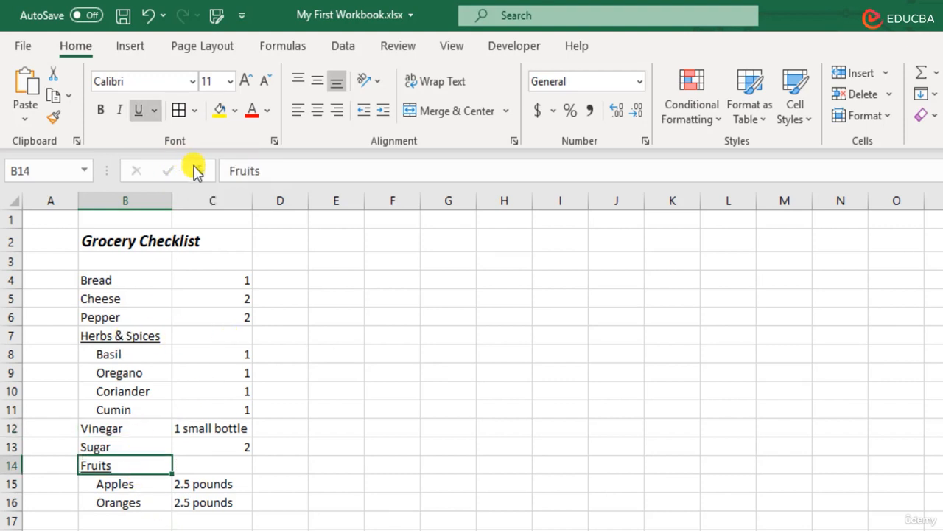
click(339, 431)
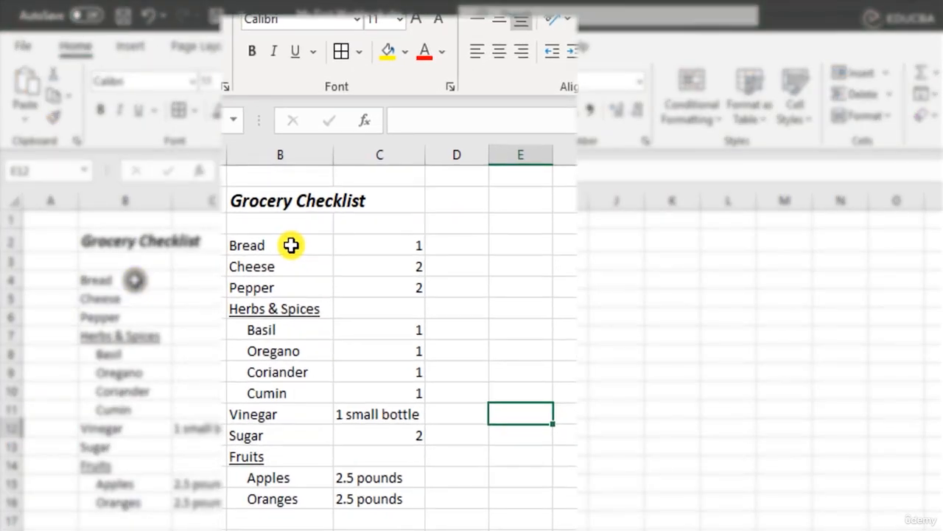
Apply a Bottom Border to the full list of items and quantities in B4:C16.
drag(134, 281, 215, 487)
drag(383, 482, 386, 499)
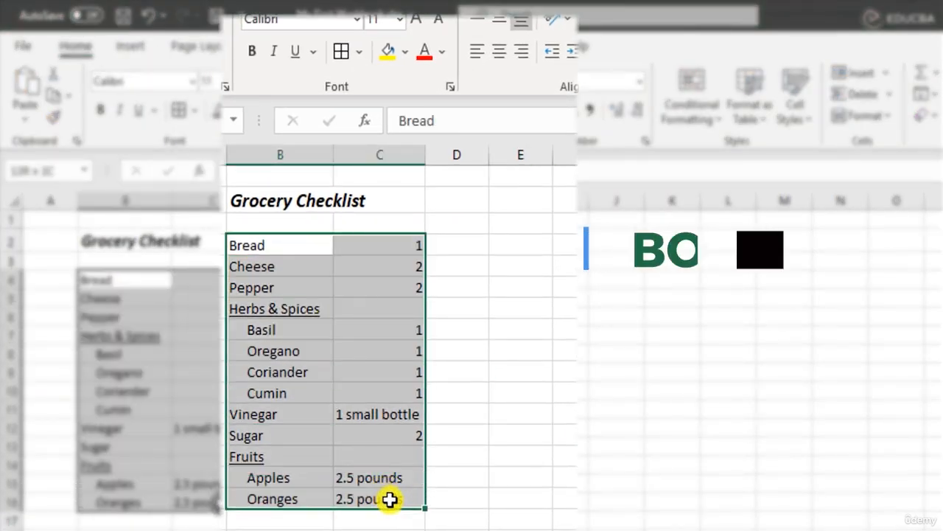
click(361, 53)
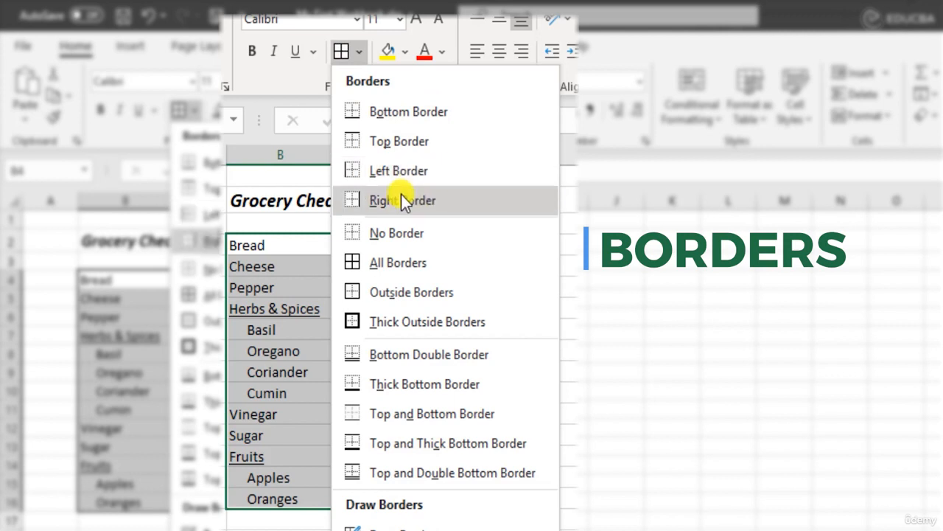
click(405, 118)
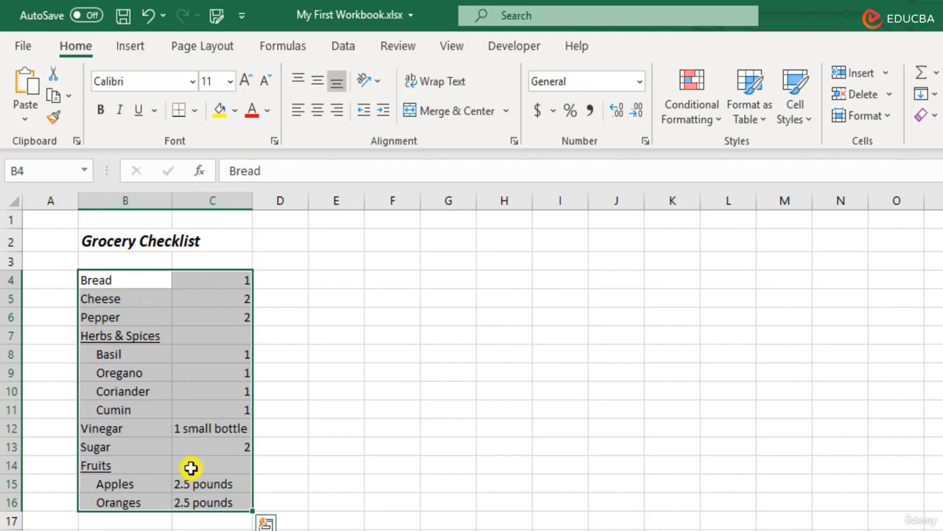
click(329, 369)
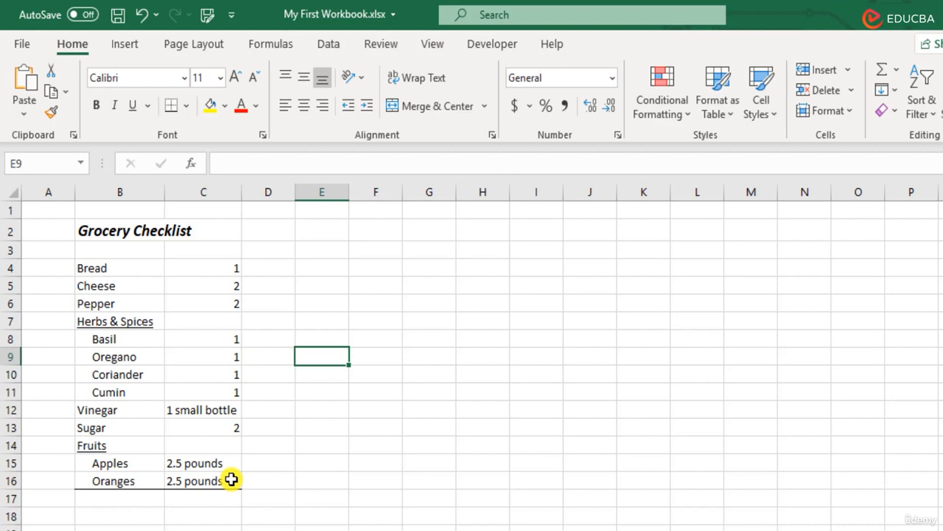
Add a Left Border to the list range B4:C16.
drag(231, 480, 117, 272)
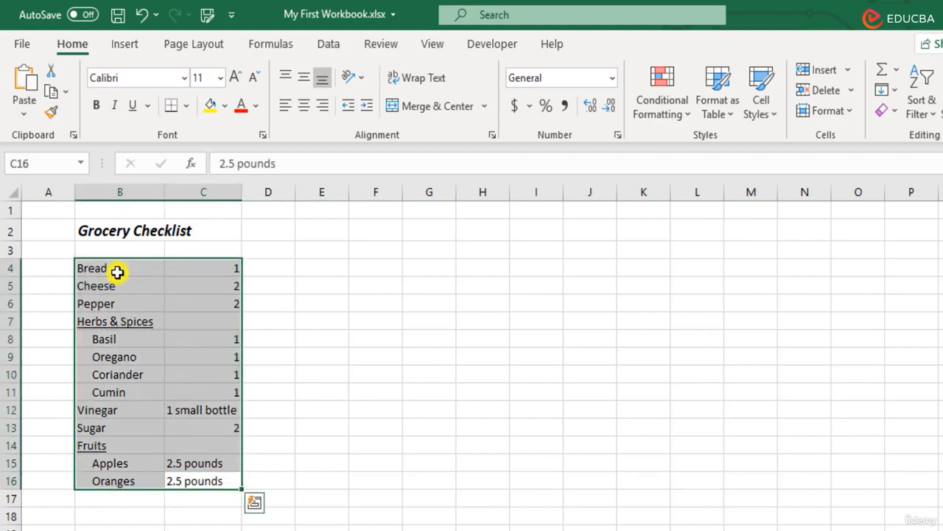
click(189, 110)
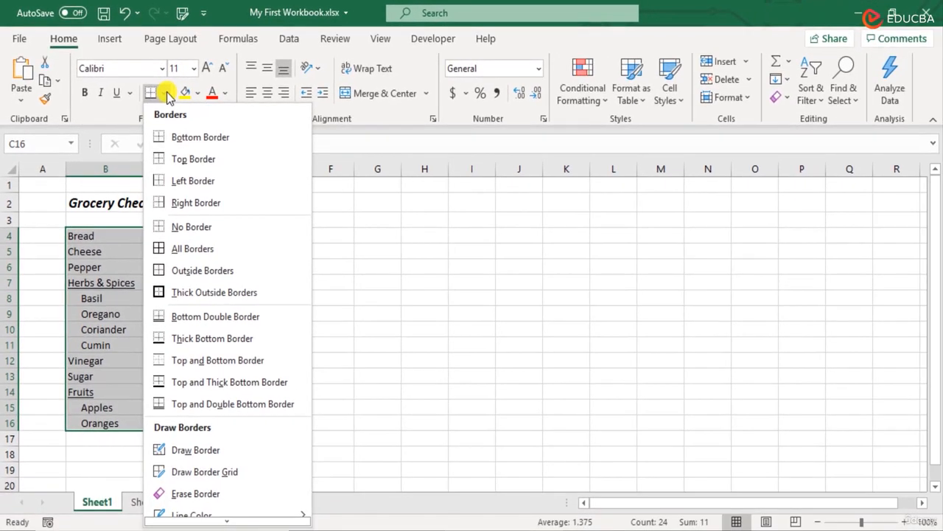
click(193, 183)
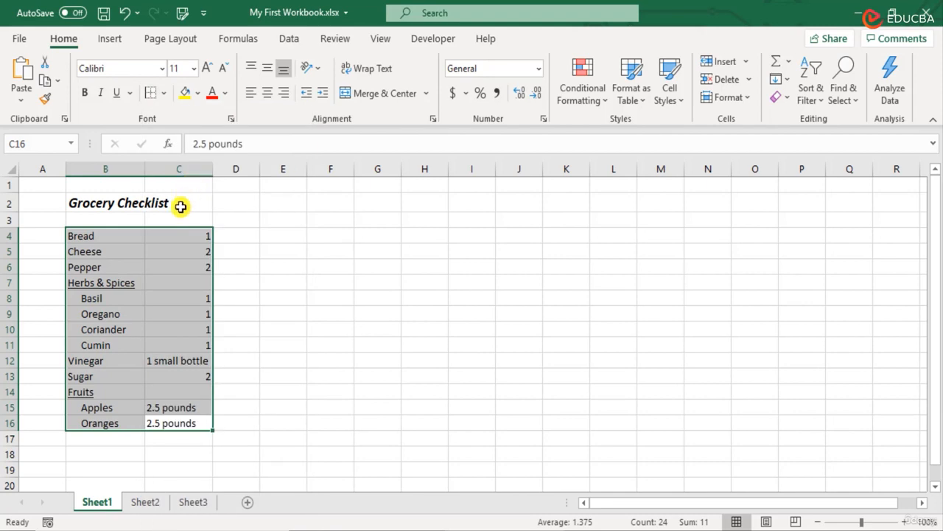
click(264, 338)
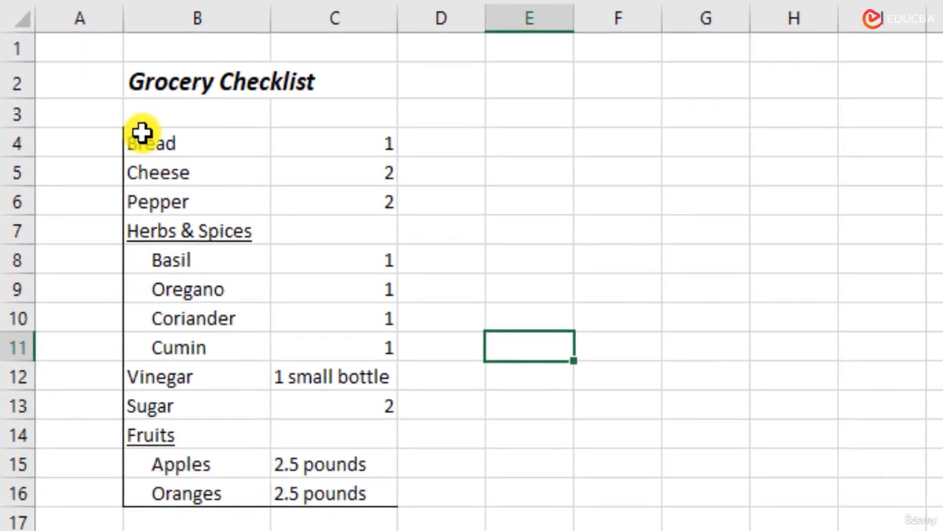
drag(141, 134, 321, 487)
drag(232, 141, 316, 467)
click(481, 263)
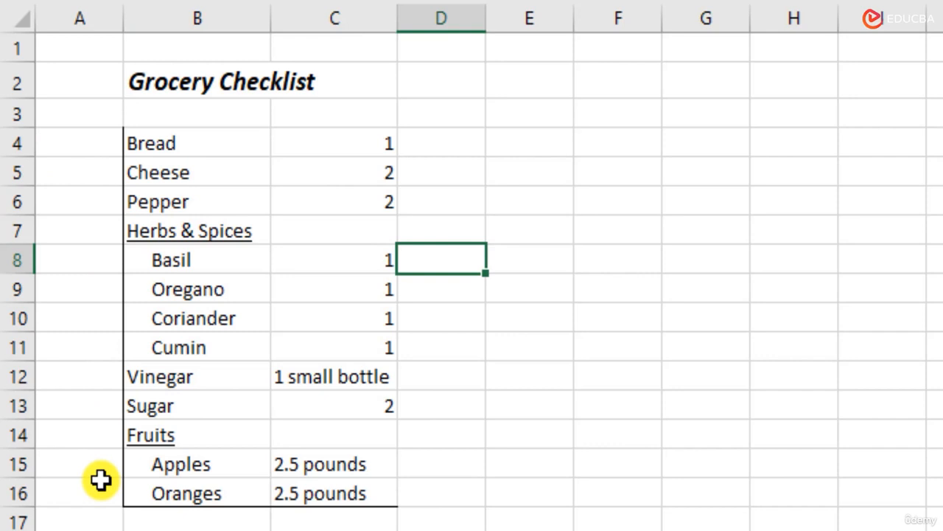
mouse_move(169, 153)
mouse_down()
mouse_move(319, 440)
mouse_move(337, 504)
mouse_up()
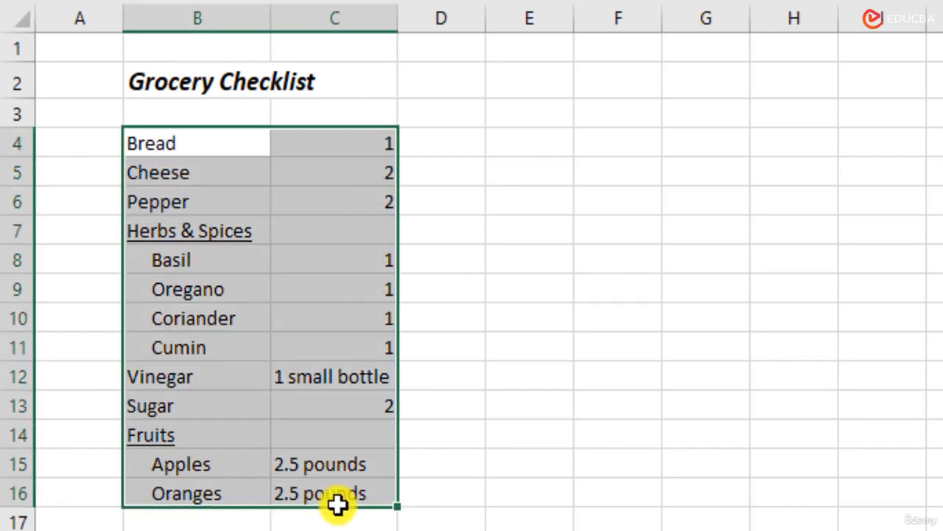
click(504, 314)
Remove all existing borders from the list range B4:C16 with No Border.
drag(158, 139, 319, 477)
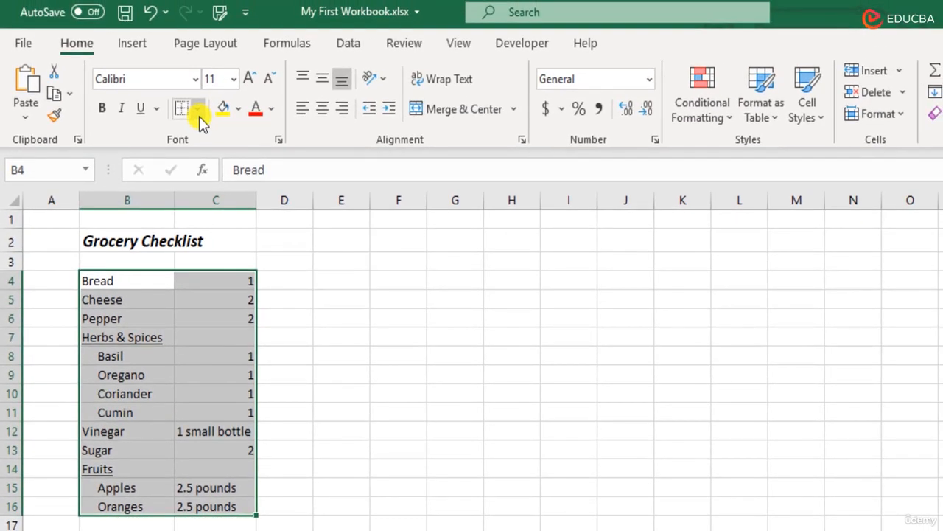
click(199, 111)
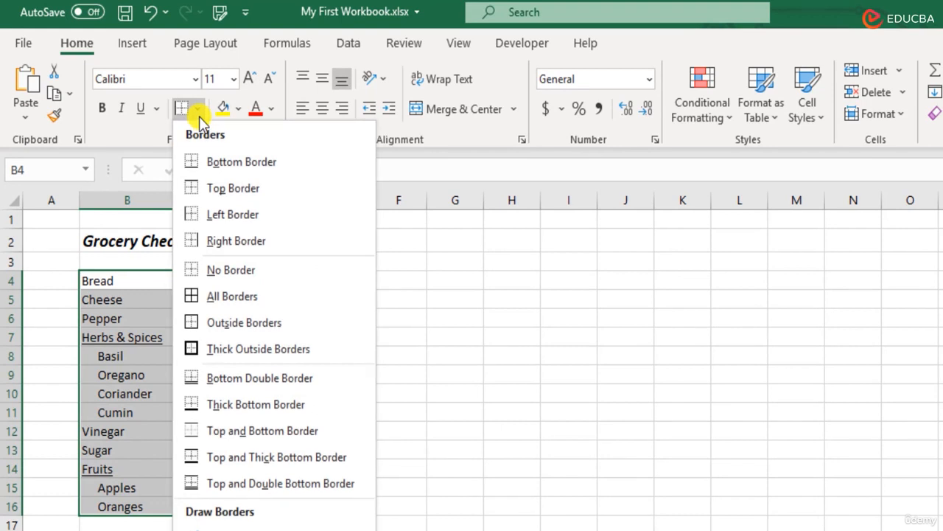
click(230, 271)
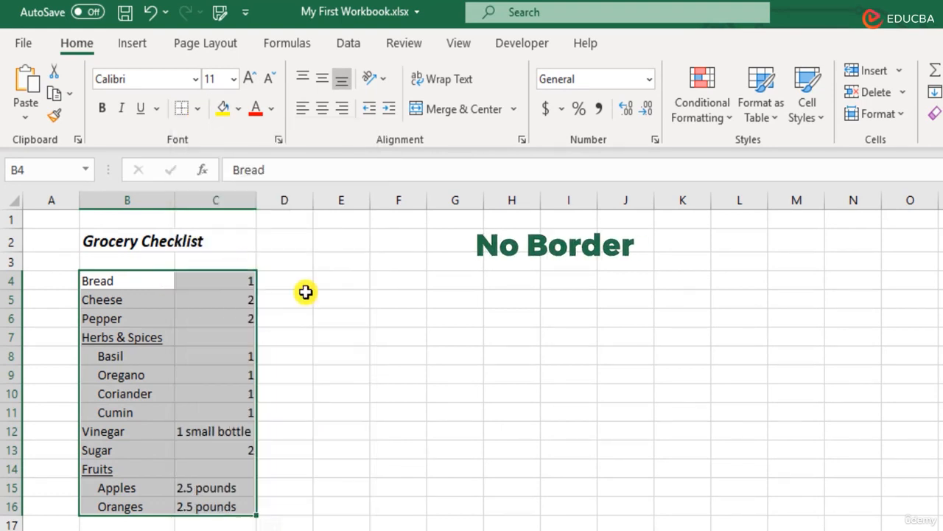
click(358, 296)
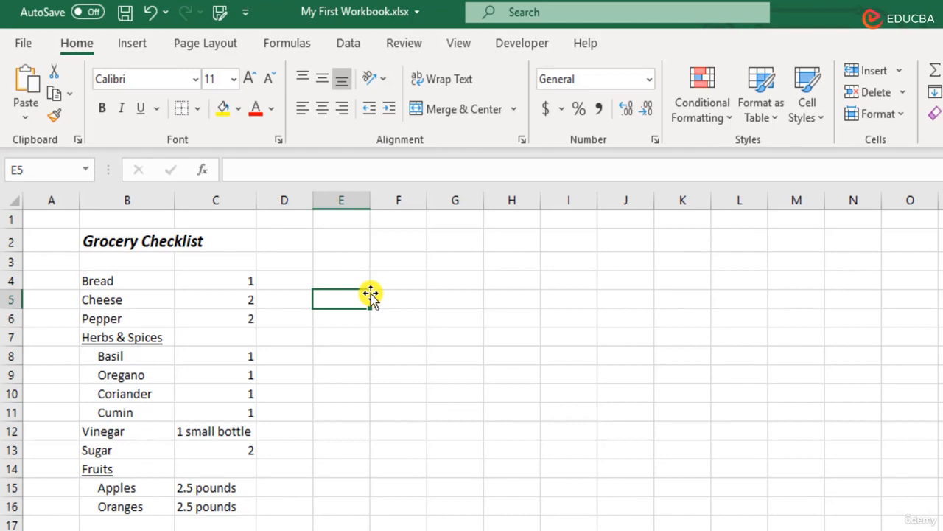
Try All Borders on the list range B4:C16 and undo it.
drag(118, 280, 223, 504)
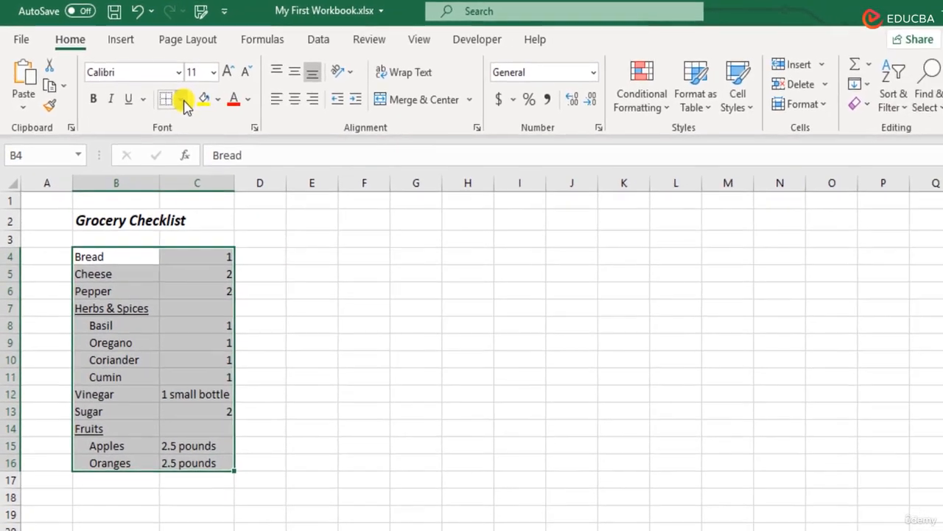
click(198, 109)
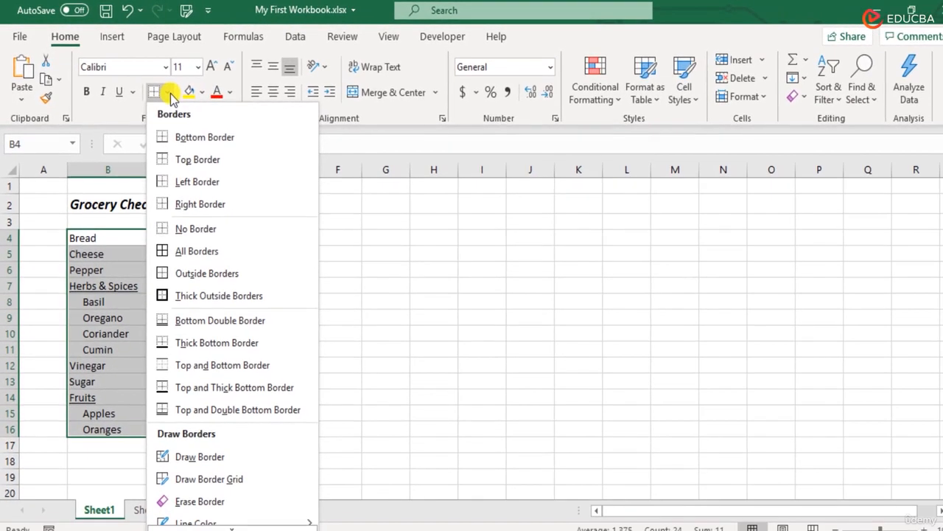
click(210, 253)
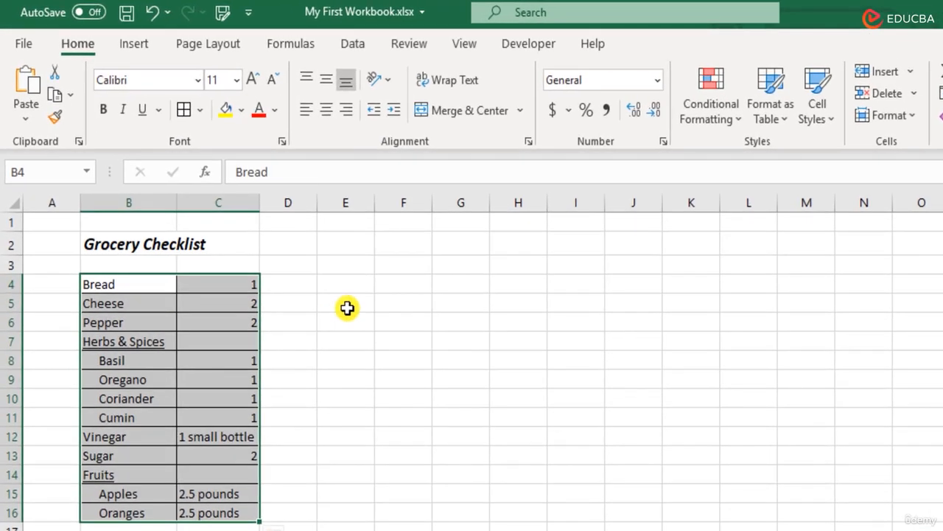
click(289, 254)
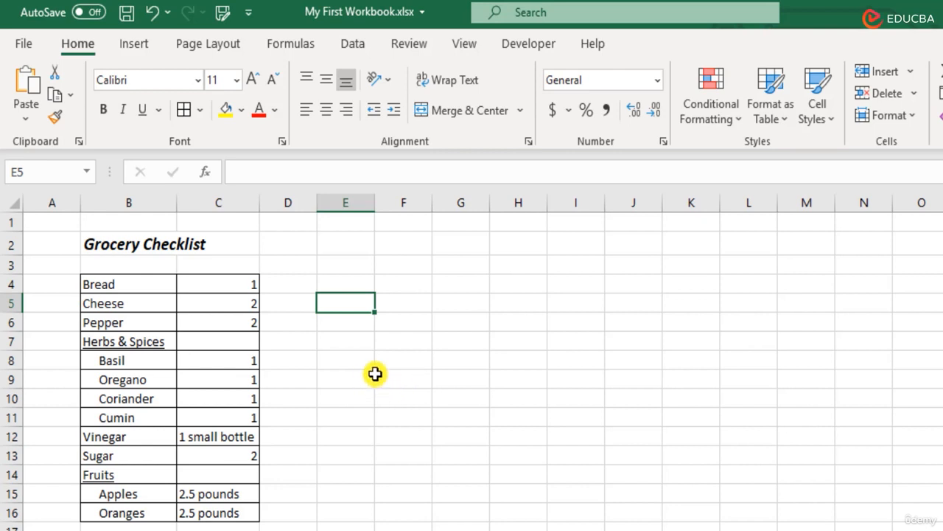
click(155, 14)
click(381, 302)
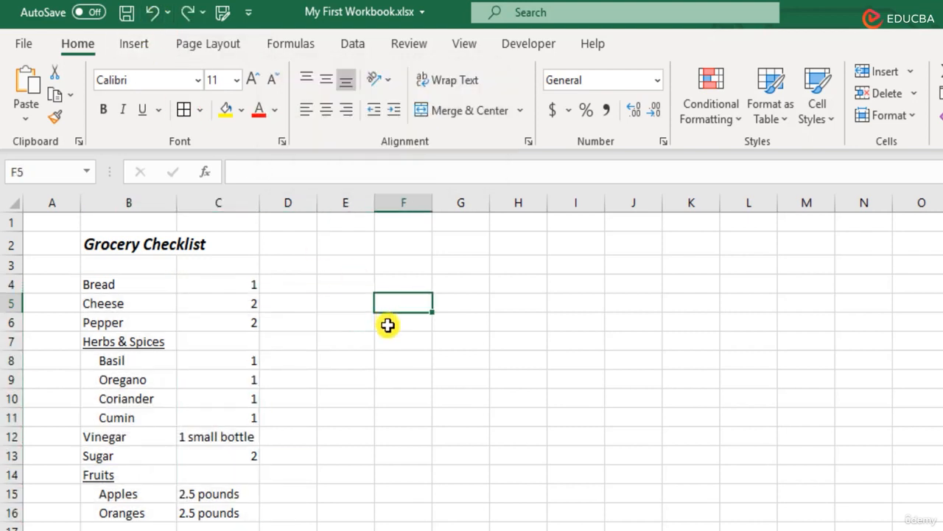
Apply Outside Borders around the list of items and quantities in B4:C16.
drag(128, 284, 221, 506)
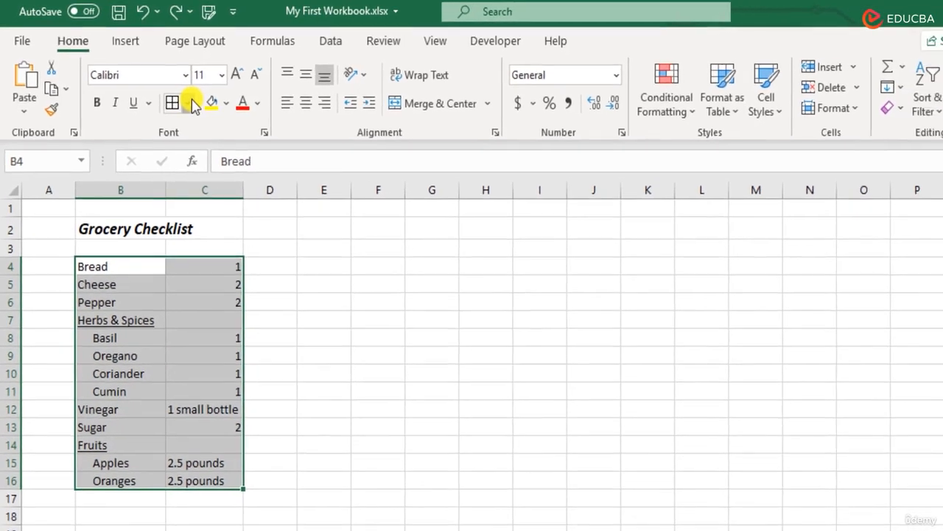
click(199, 109)
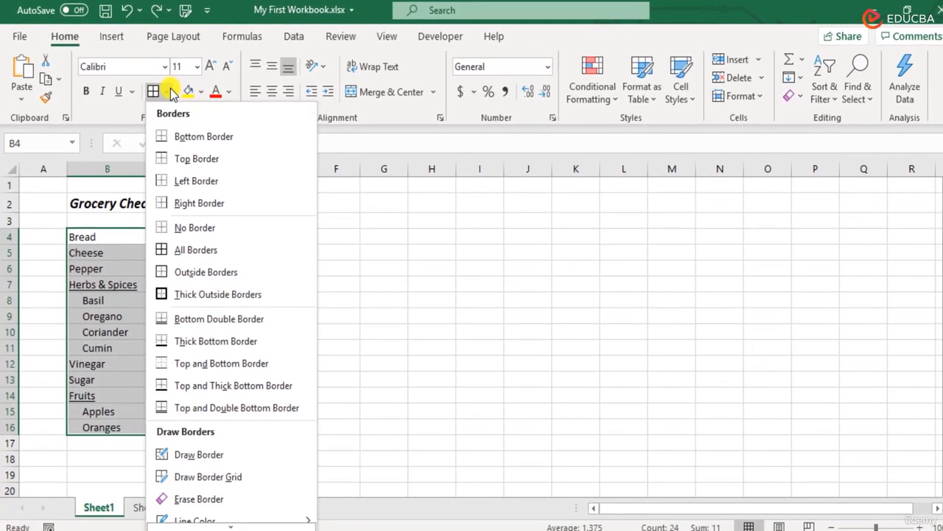
click(225, 274)
click(284, 254)
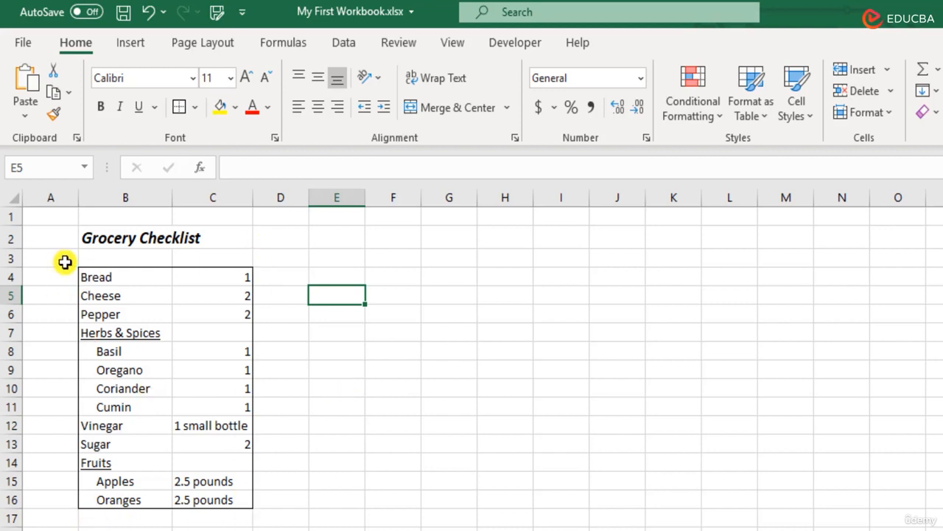
Apply Thick Outside Borders around the list range B4:C16.
click(194, 107)
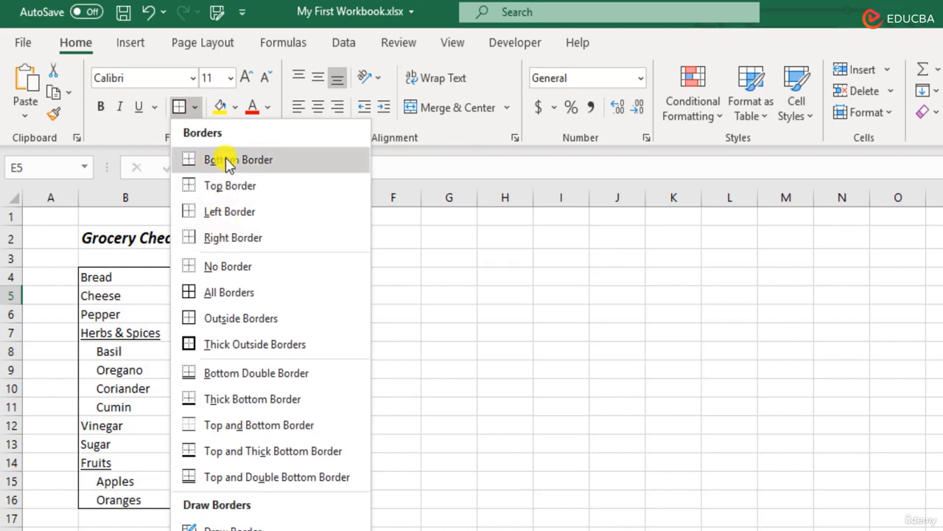
click(111, 314)
drag(108, 275, 210, 497)
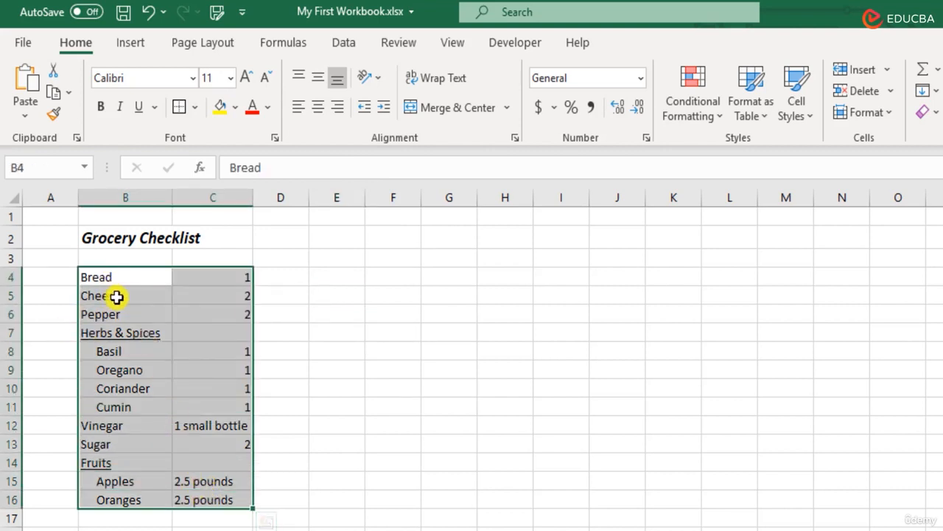
click(195, 107)
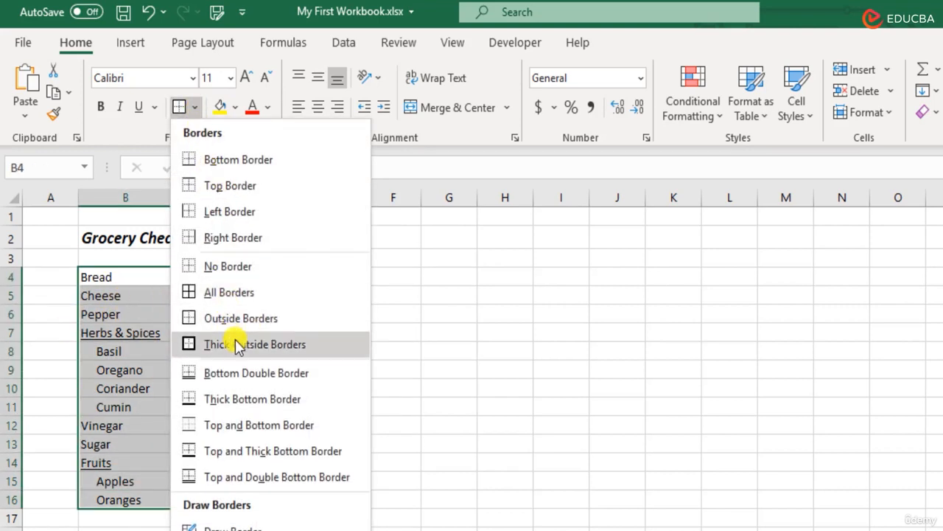
click(300, 351)
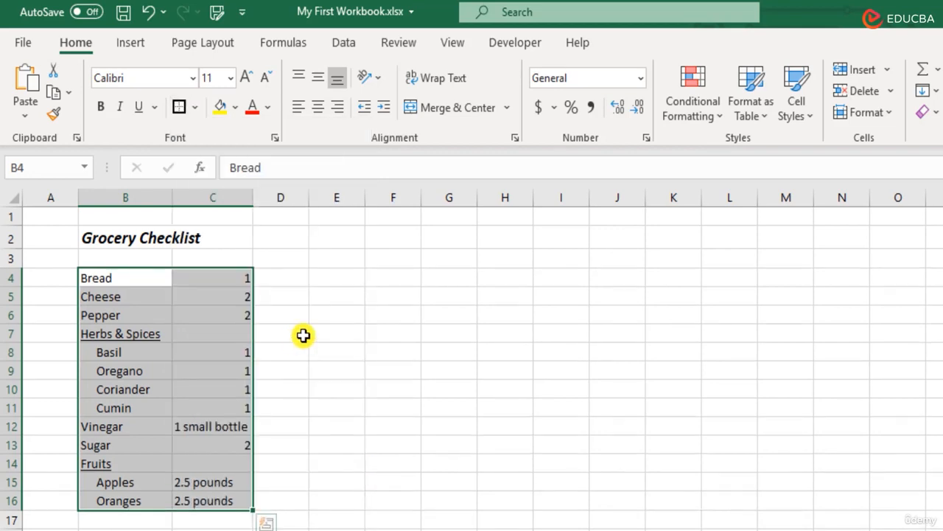
click(322, 317)
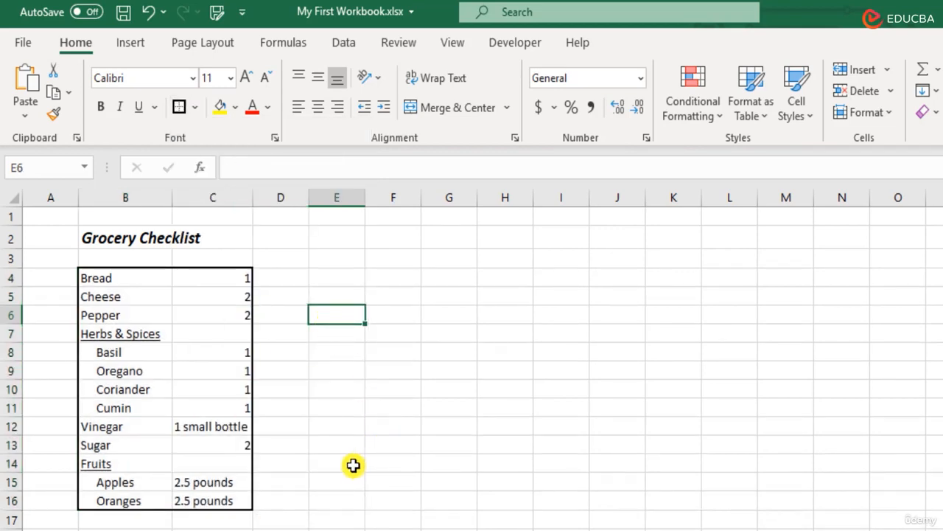
click(194, 107)
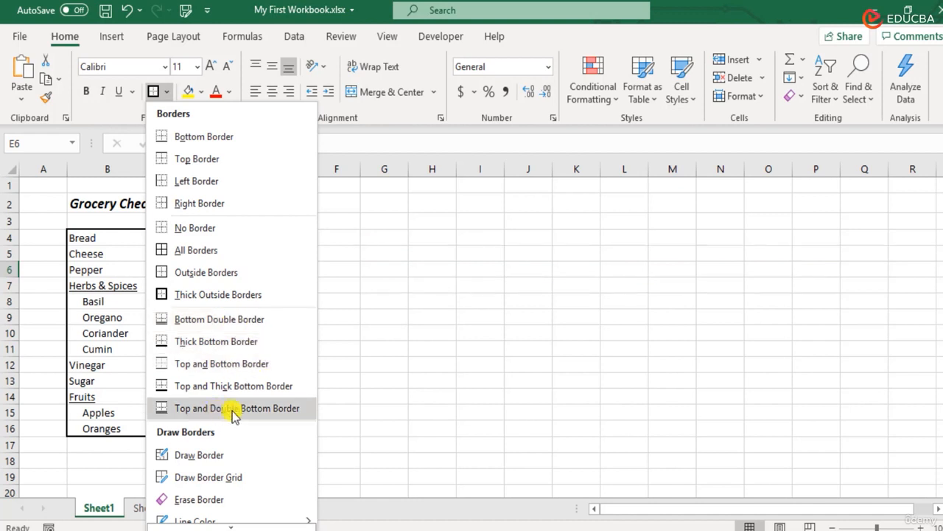
scroll(252, 368, down, 1)
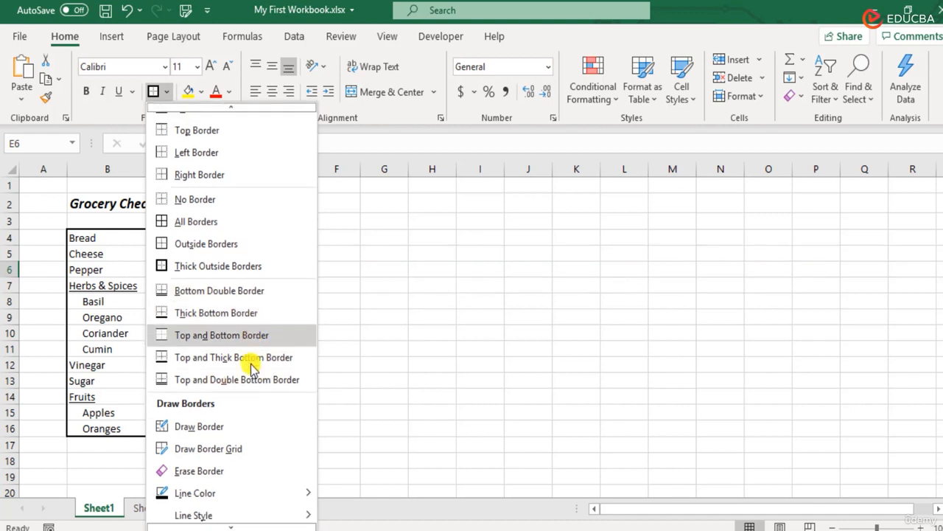
scroll(251, 368, down, 1)
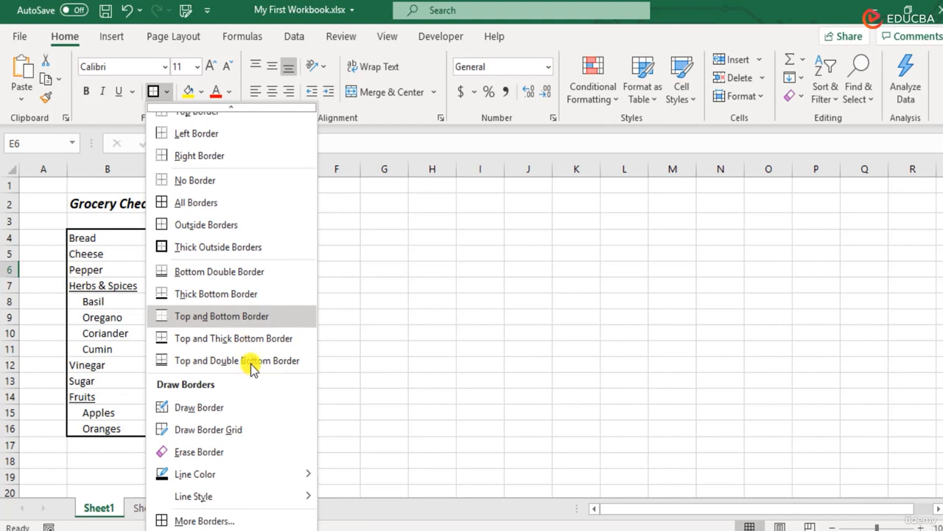
click(236, 521)
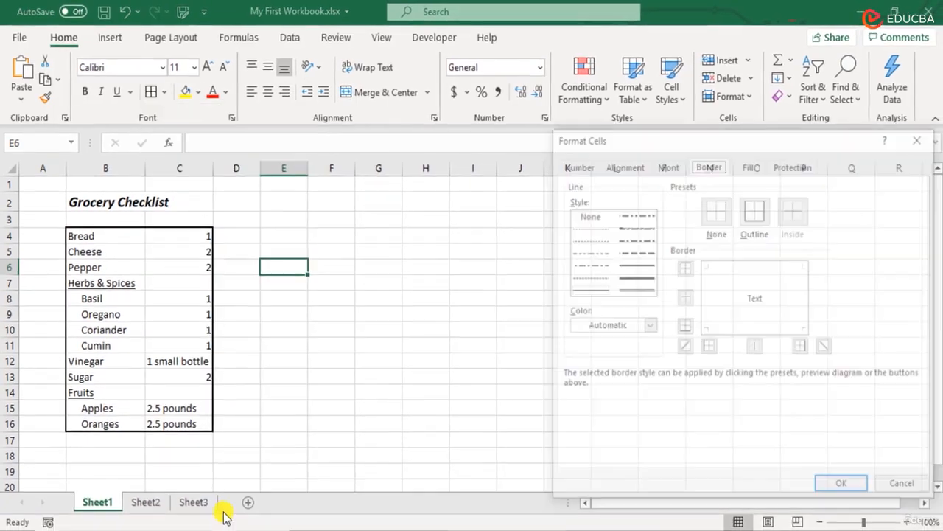
drag(668, 140, 432, 91)
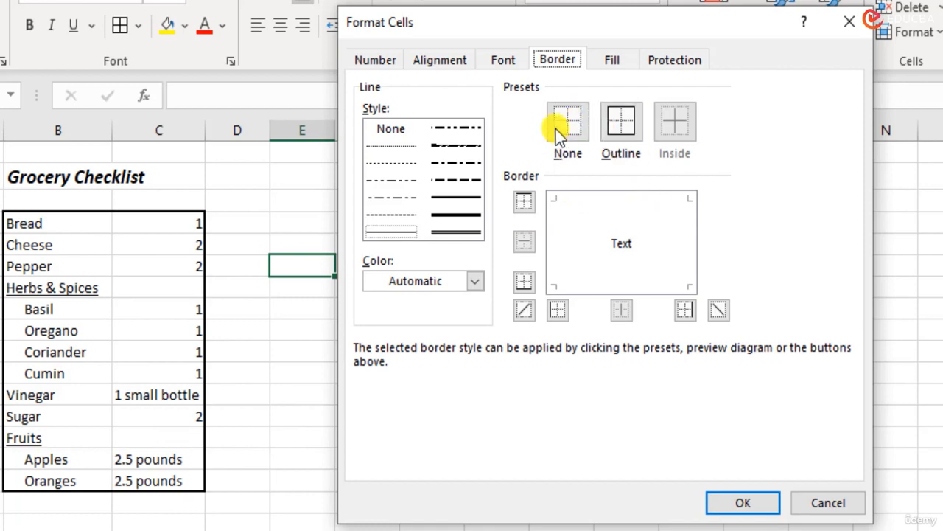
click(826, 502)
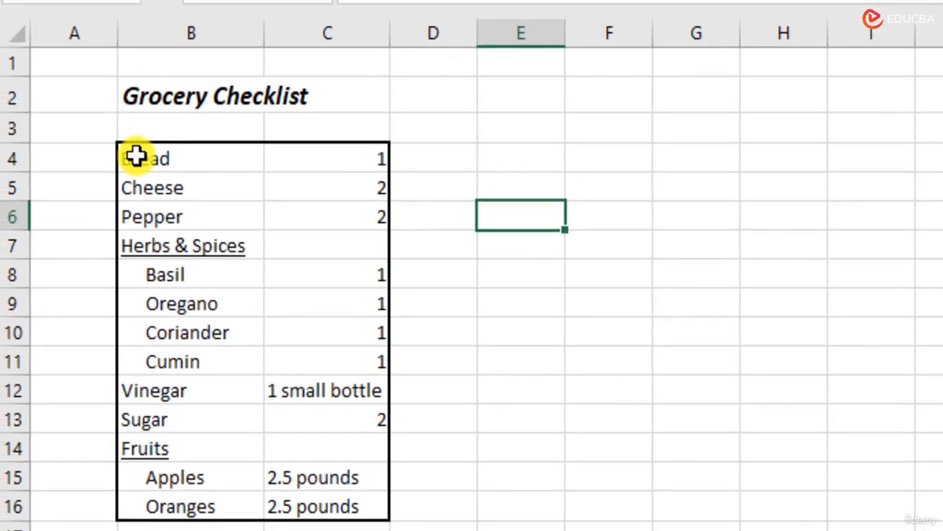
Open the detailed border settings for B4:C16 and clear its existing borders with the None preset.
drag(13, 222, 150, 394)
drag(317, 441, 353, 501)
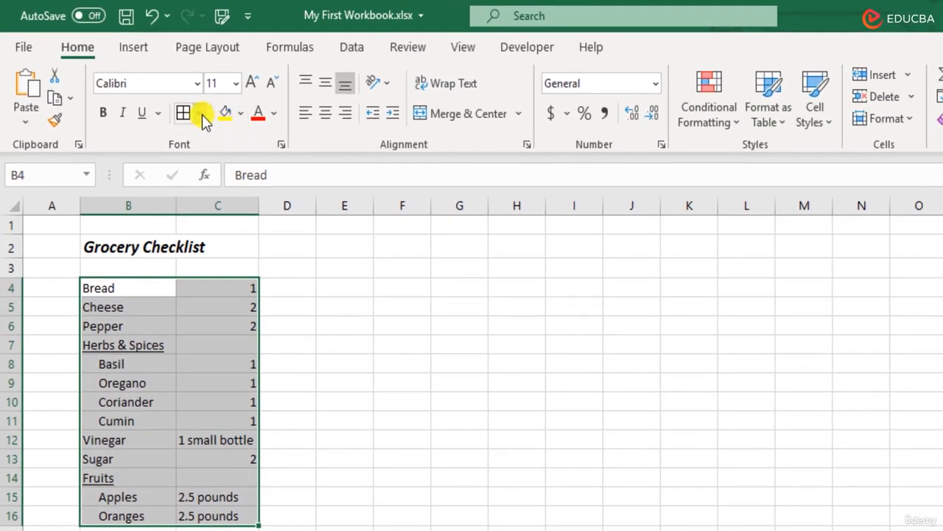
click(200, 115)
scroll(219, 426, down, 2)
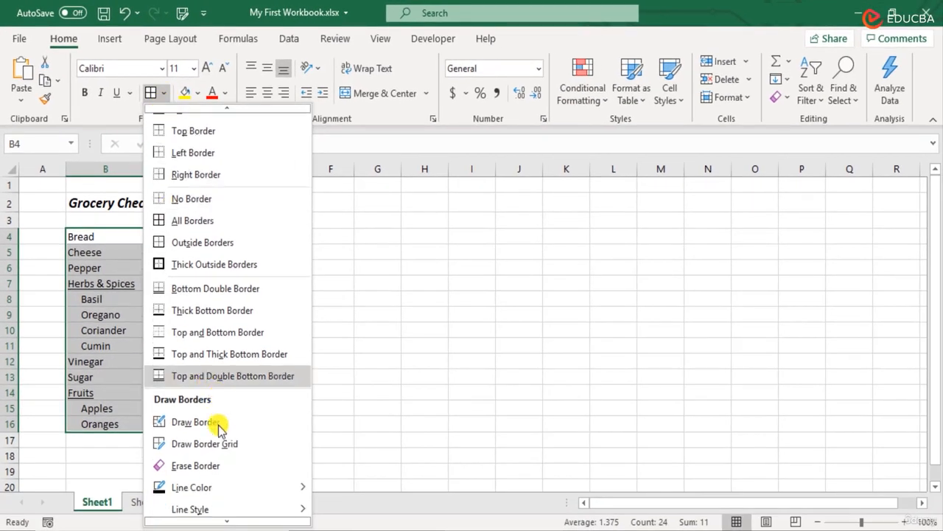
scroll(221, 471, down, 1)
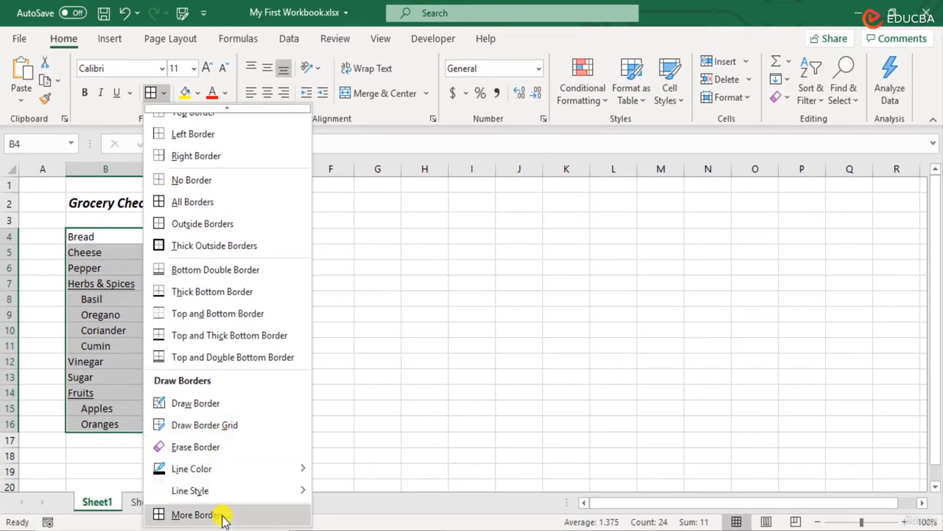
click(222, 514)
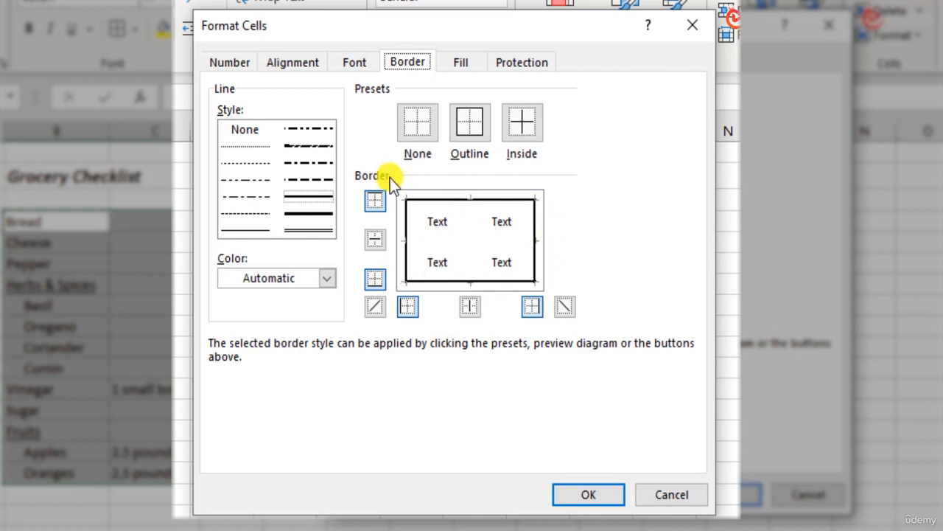
click(420, 132)
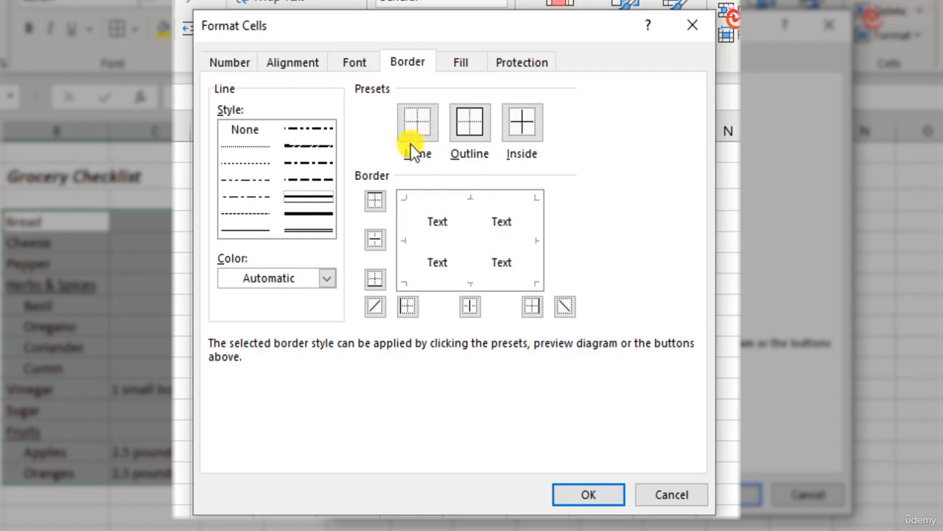
Choose the thin solid line style for B4:C16, add top and bottom borders, and try the inner horizontal border.
click(251, 230)
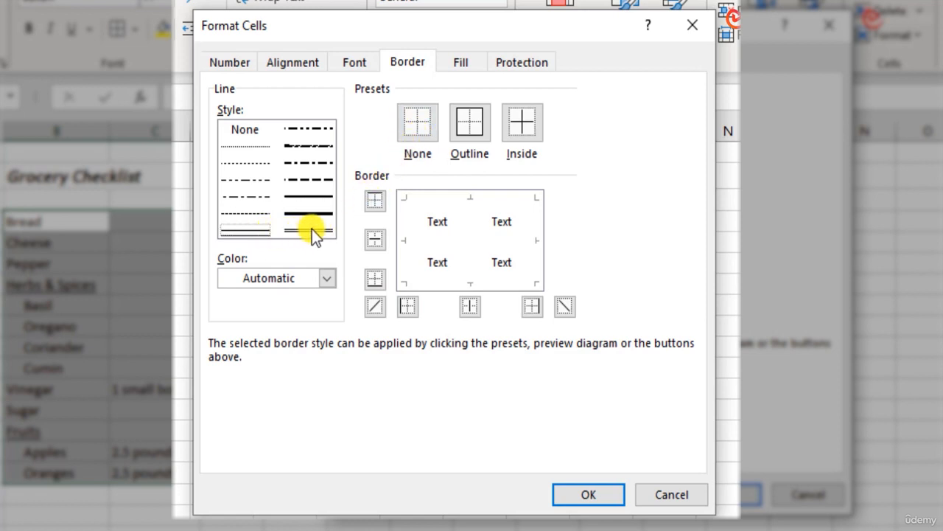
click(379, 205)
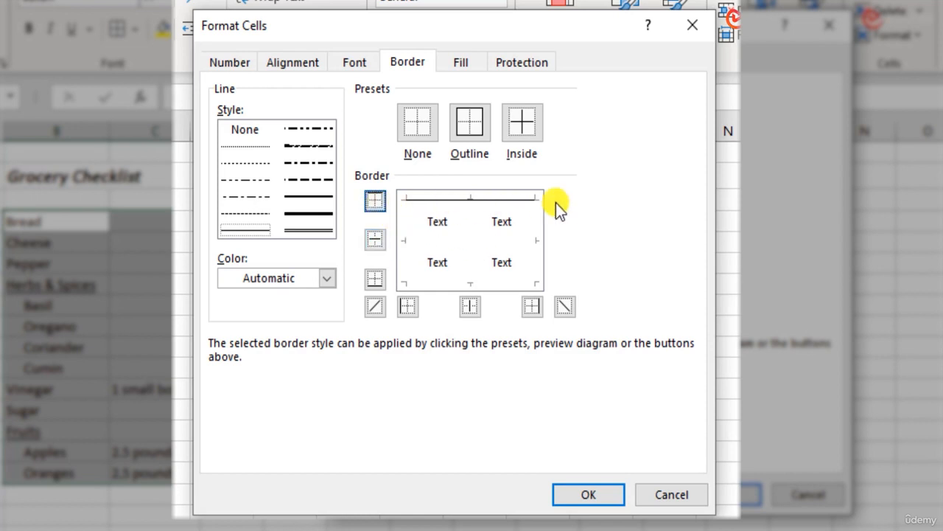
click(382, 280)
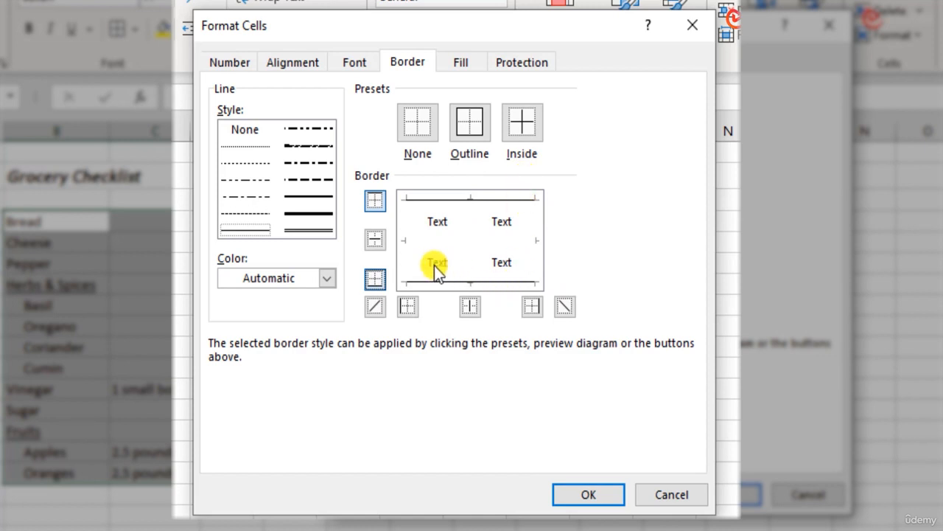
click(376, 242)
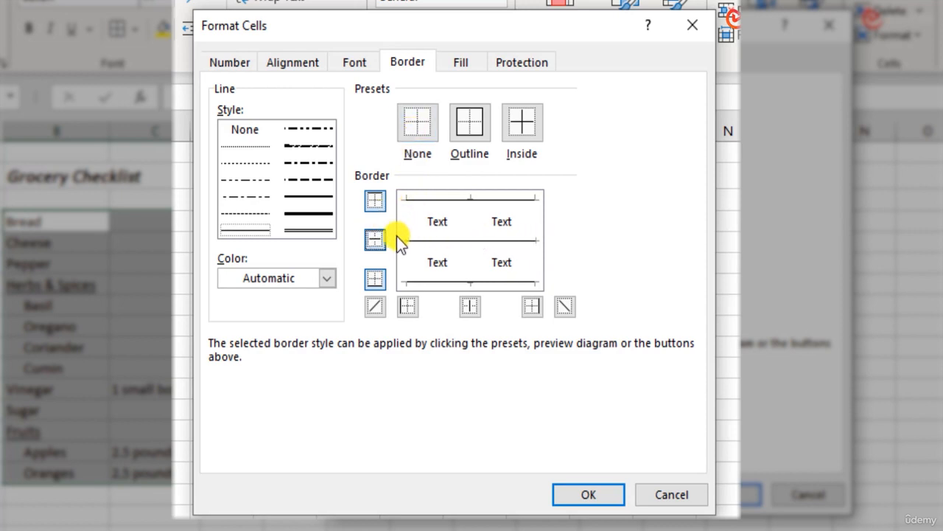
click(376, 240)
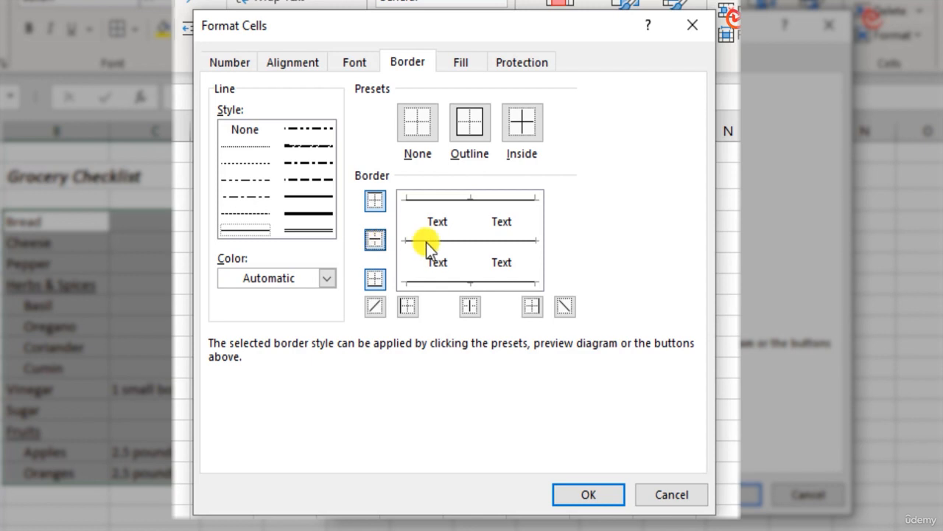
click(376, 248)
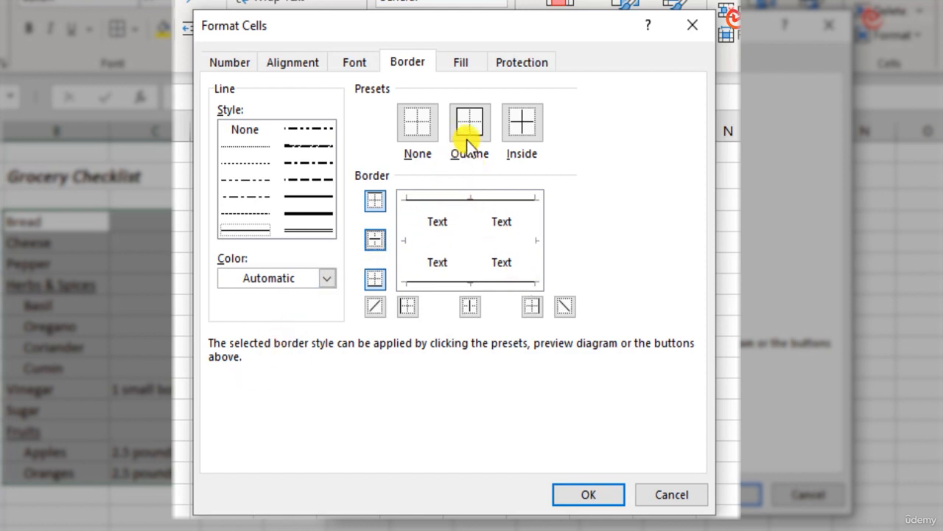
Apply the Inside preset to B4:C16, remove the top and bottom borders, and accept the border settings.
click(527, 129)
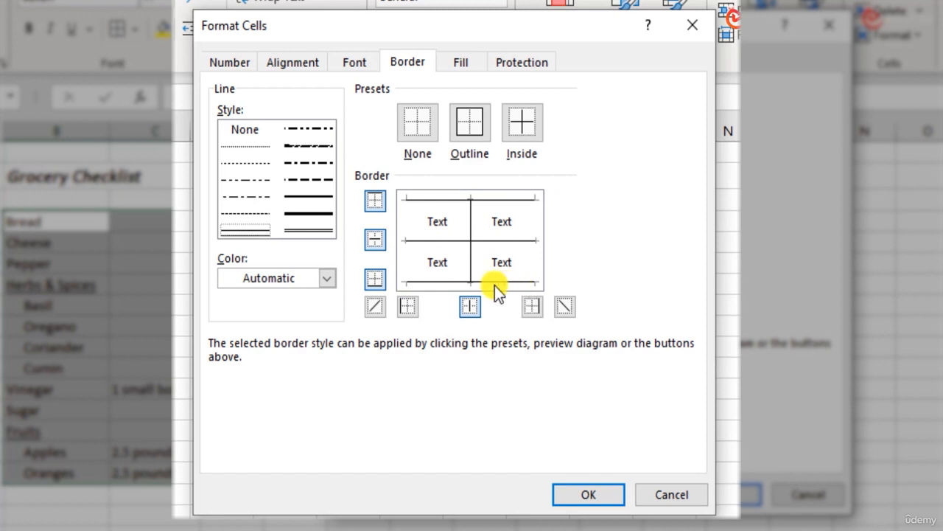
click(379, 279)
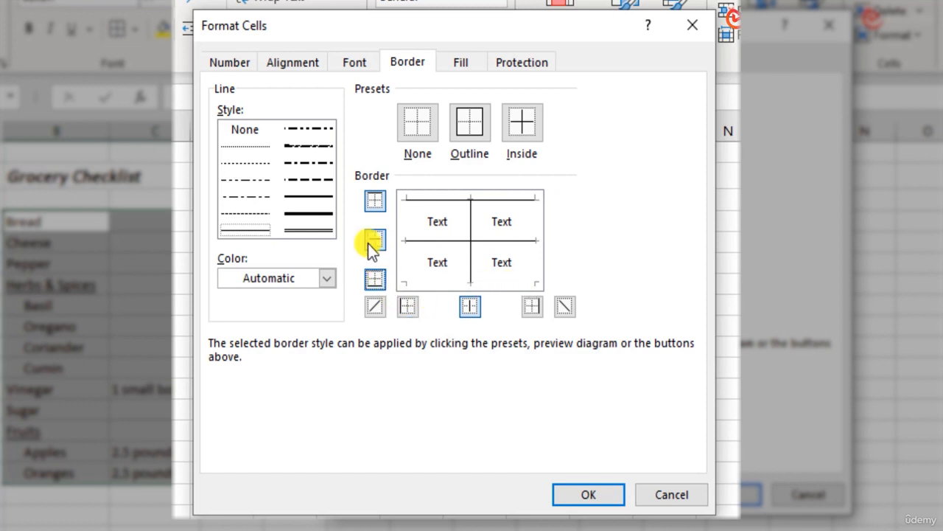
click(376, 202)
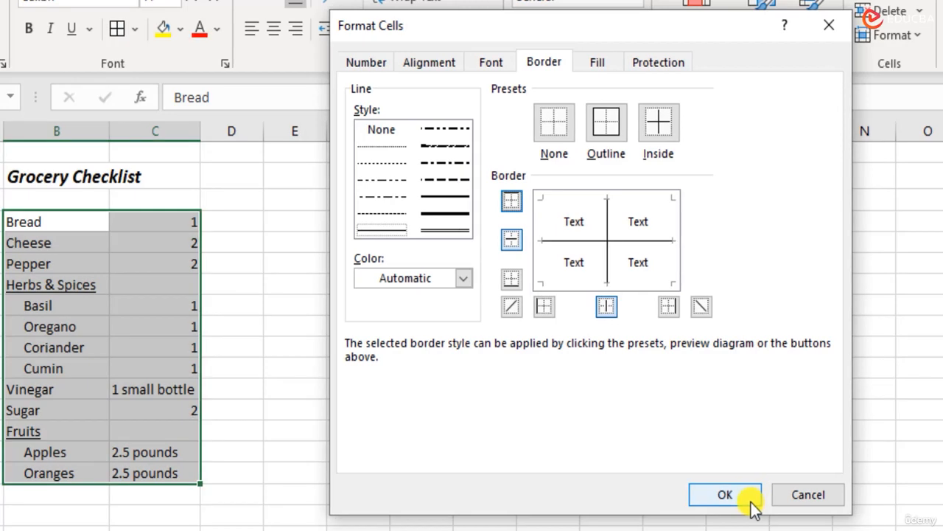
click(752, 504)
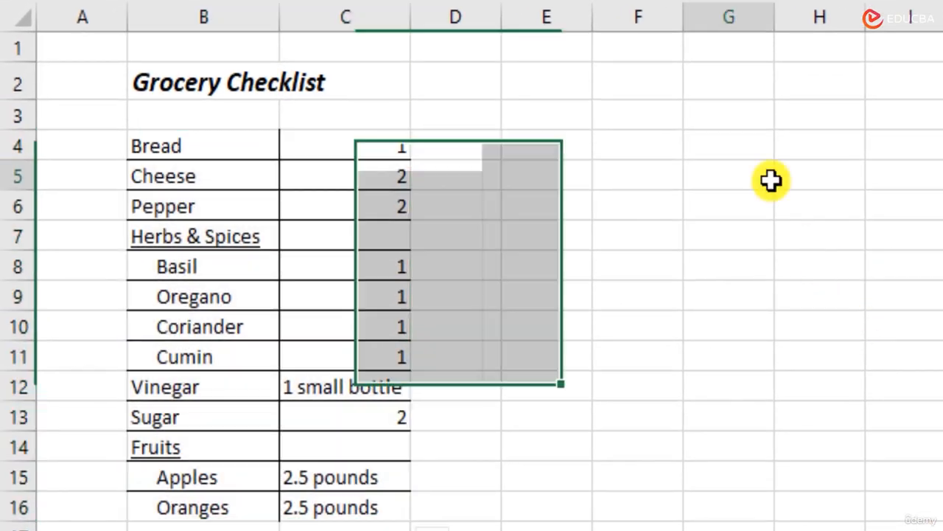
click(766, 181)
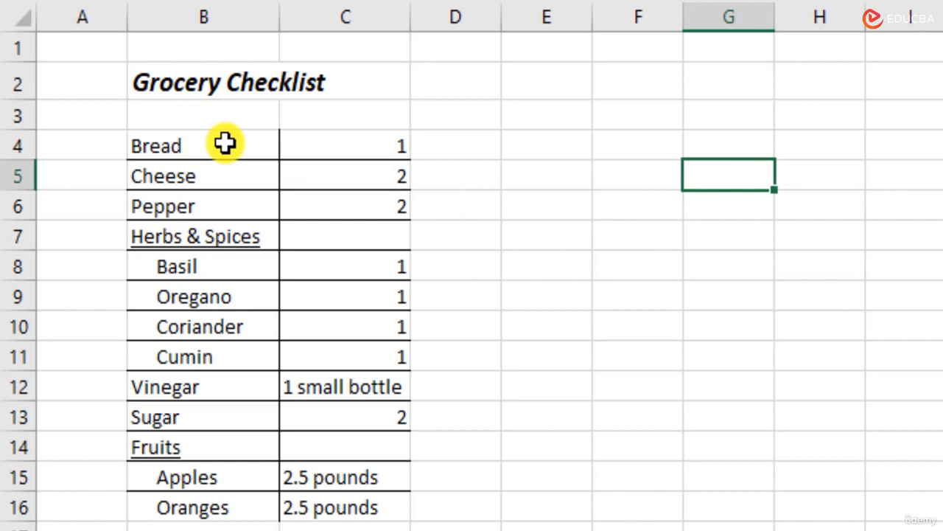
Add thin solid borders around the list range B4:C16 with the Outline preset.
drag(224, 143, 384, 507)
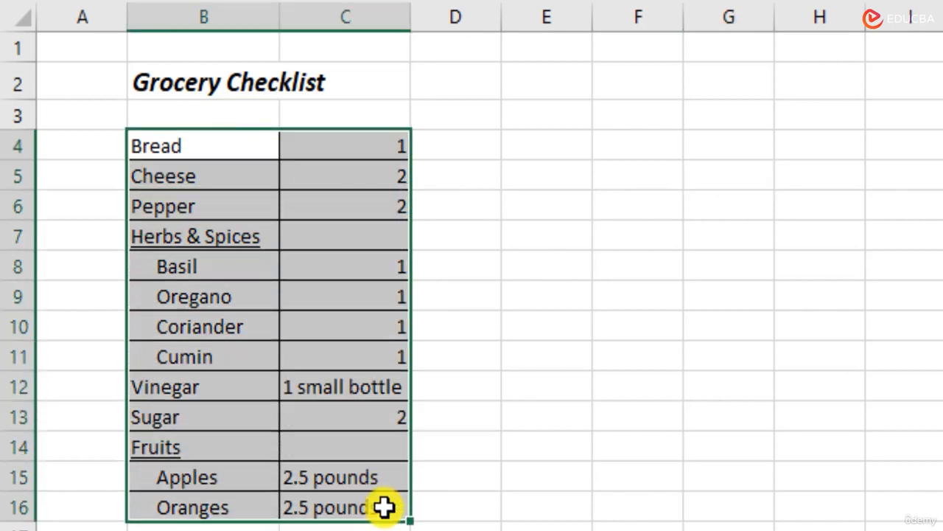
click(638, 347)
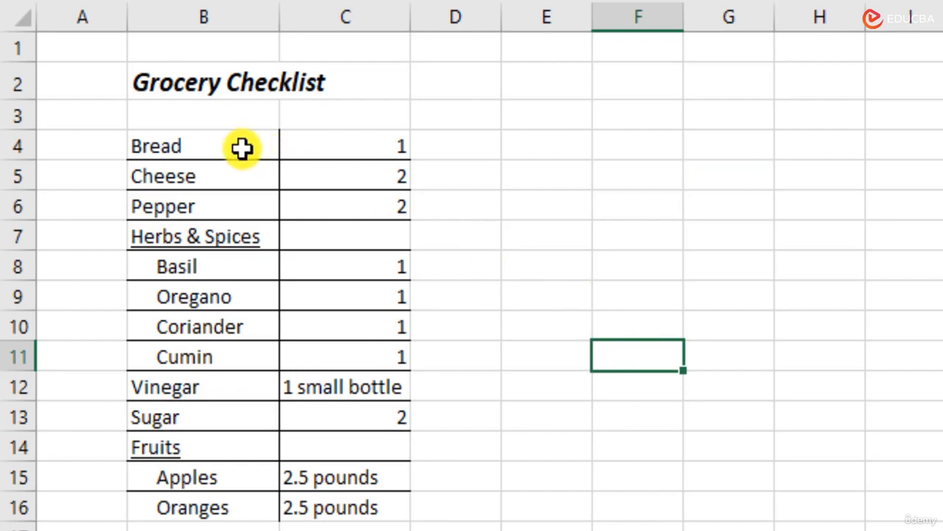
drag(243, 148, 352, 506)
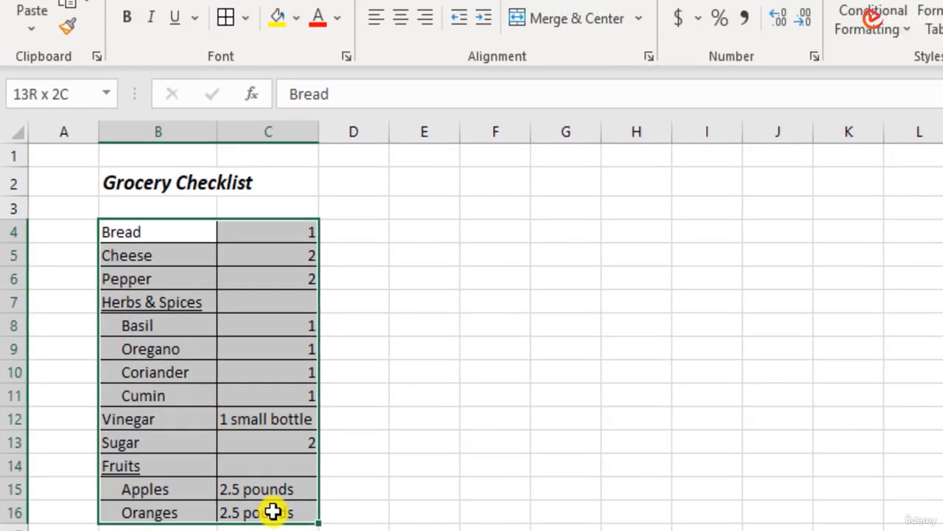
drag(272, 510, 273, 511)
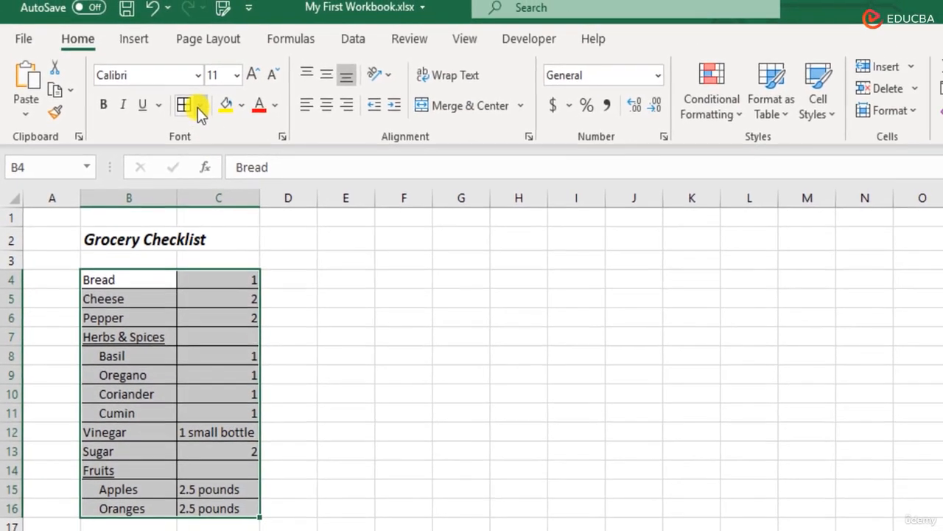
click(199, 107)
click(276, 530)
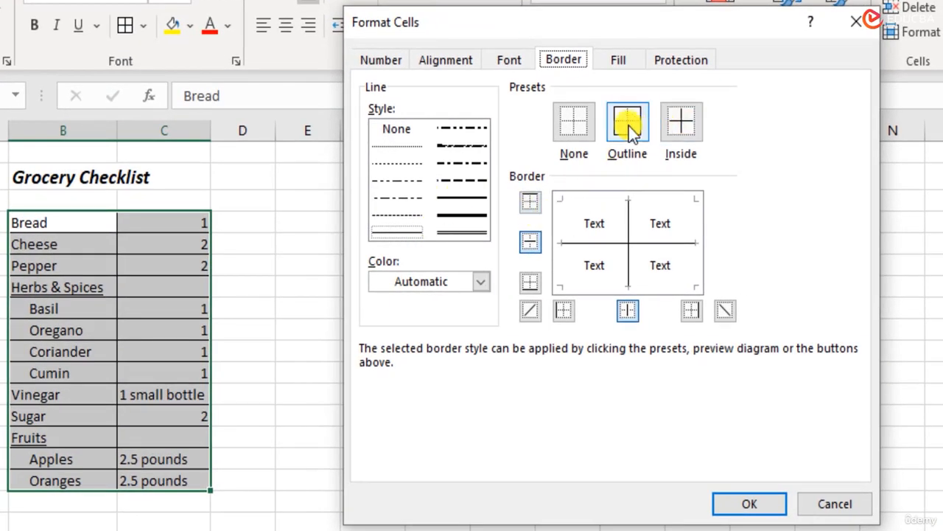
click(629, 125)
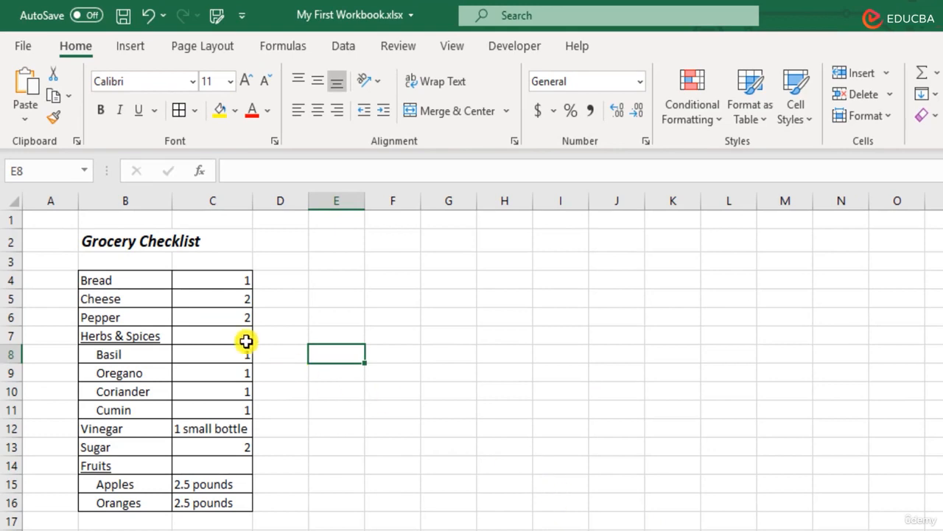
Open the detailed border settings for B4:C16 and remove the inner vertical border.
drag(110, 280, 221, 501)
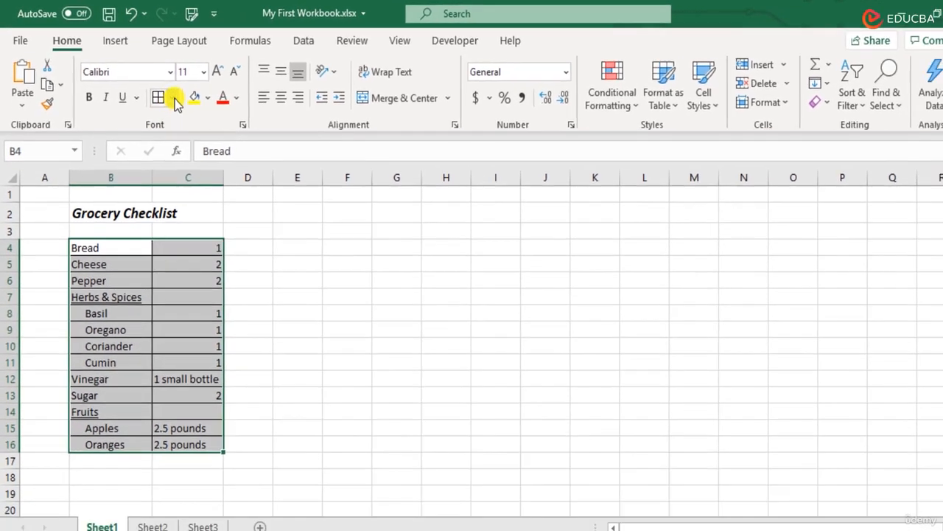
click(194, 110)
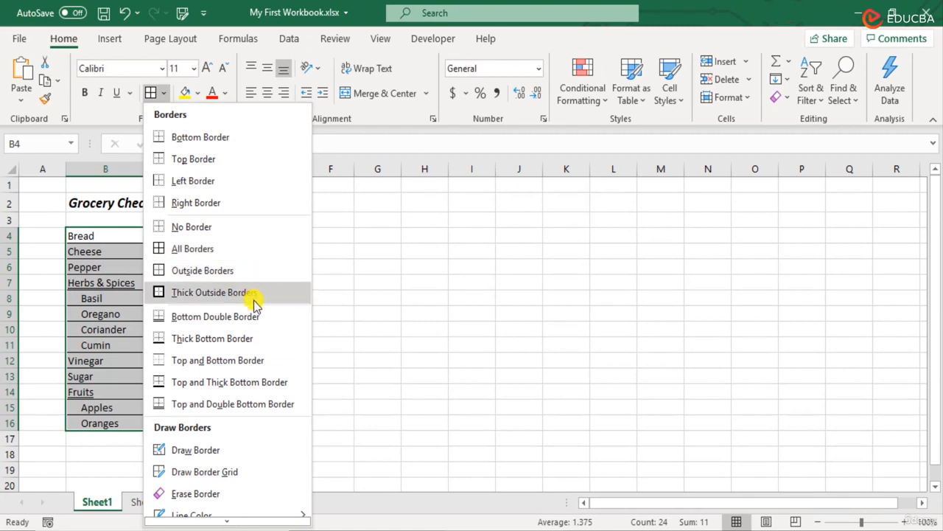
scroll(252, 306, down, 1)
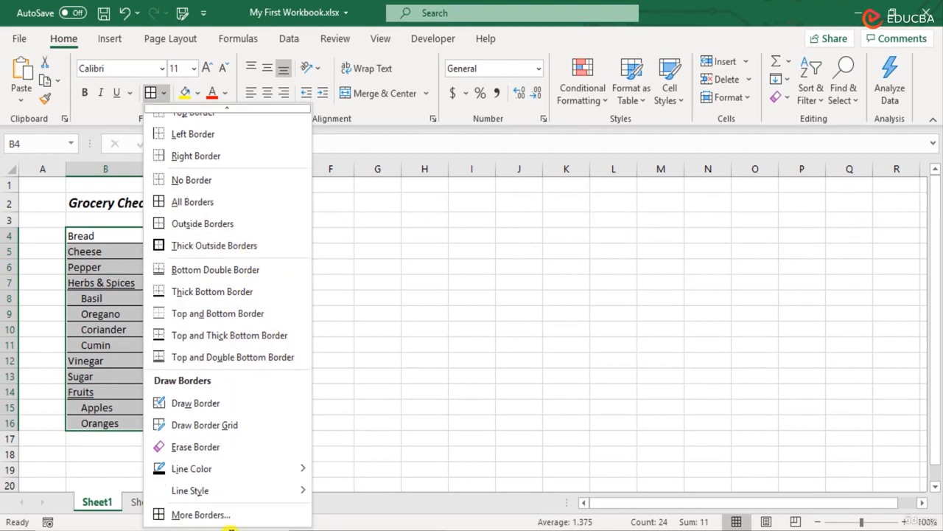
click(233, 515)
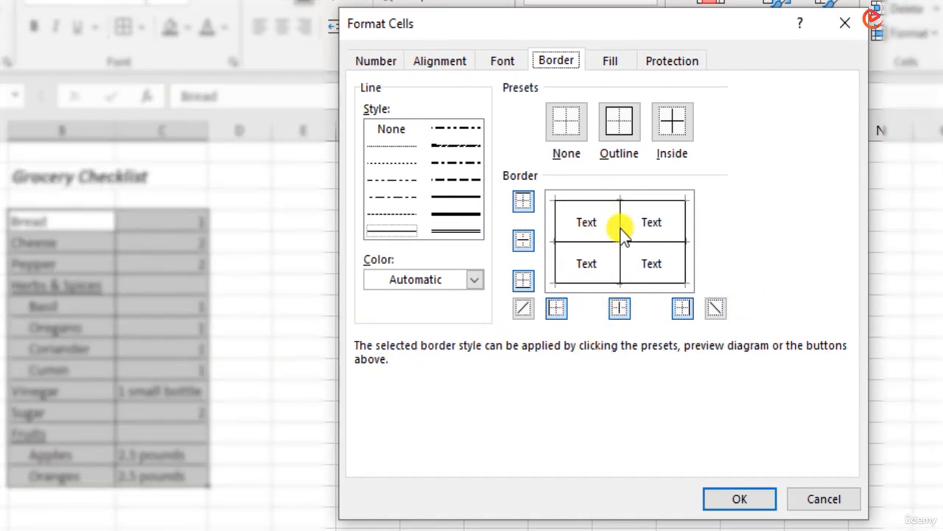
click(621, 313)
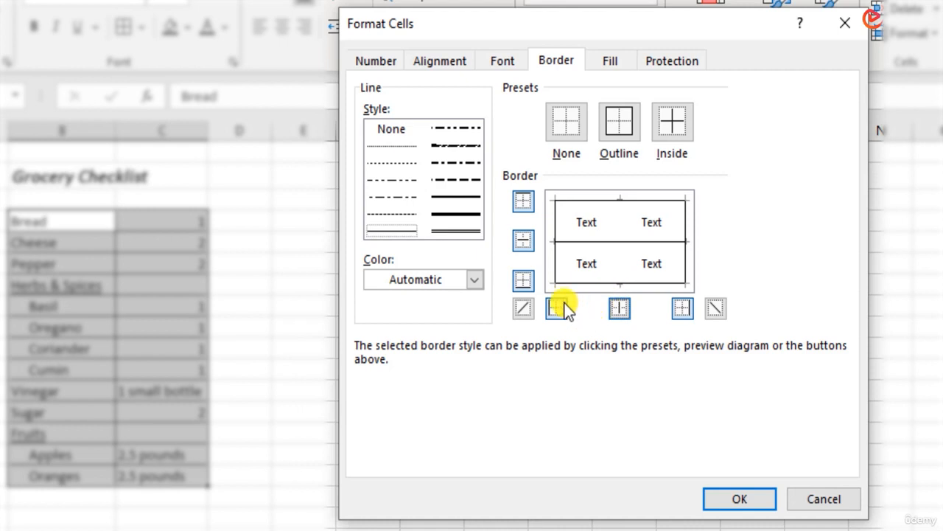
Set the border line color to gray and apply it to the outline and inner horizontal borders of B4:C16.
click(412, 281)
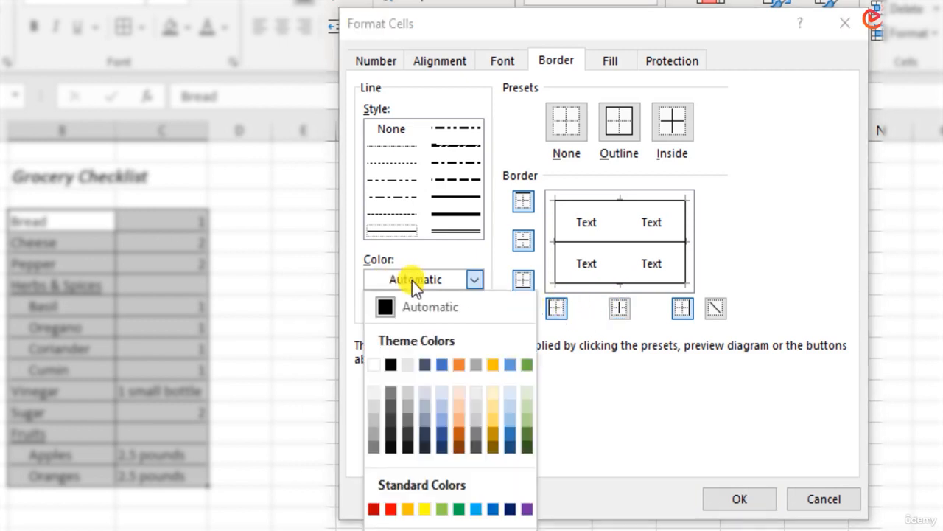
click(375, 437)
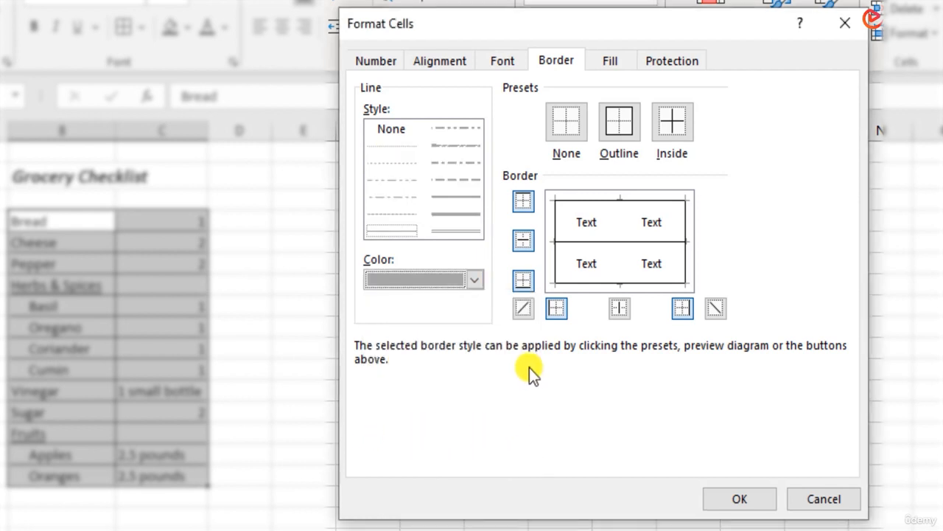
click(524, 204)
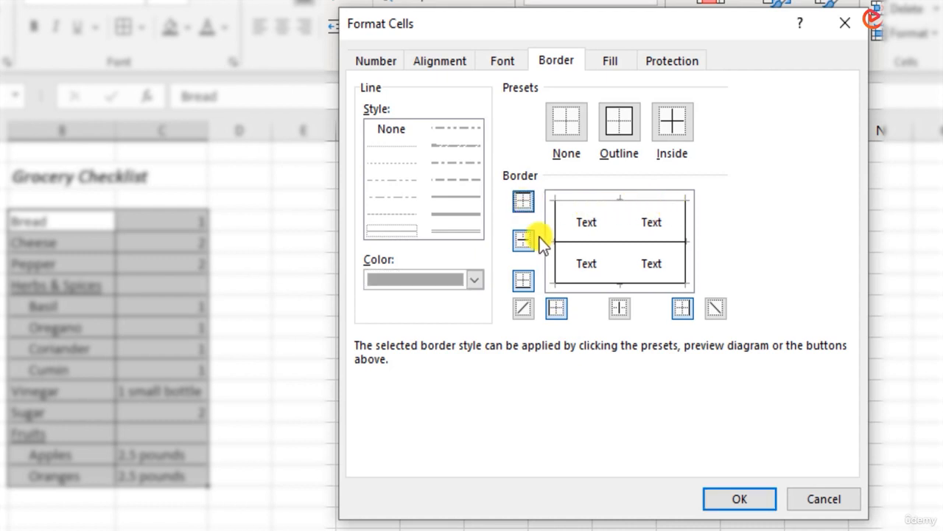
click(630, 122)
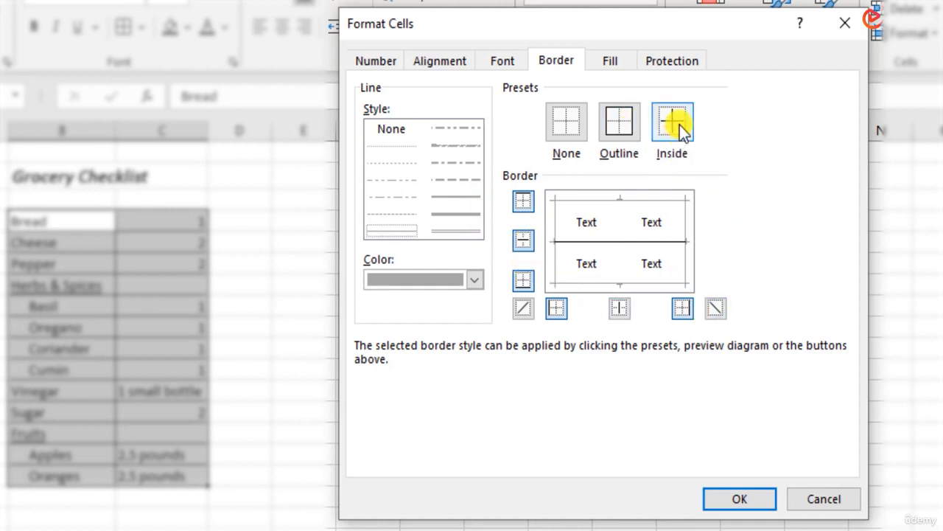
click(523, 239)
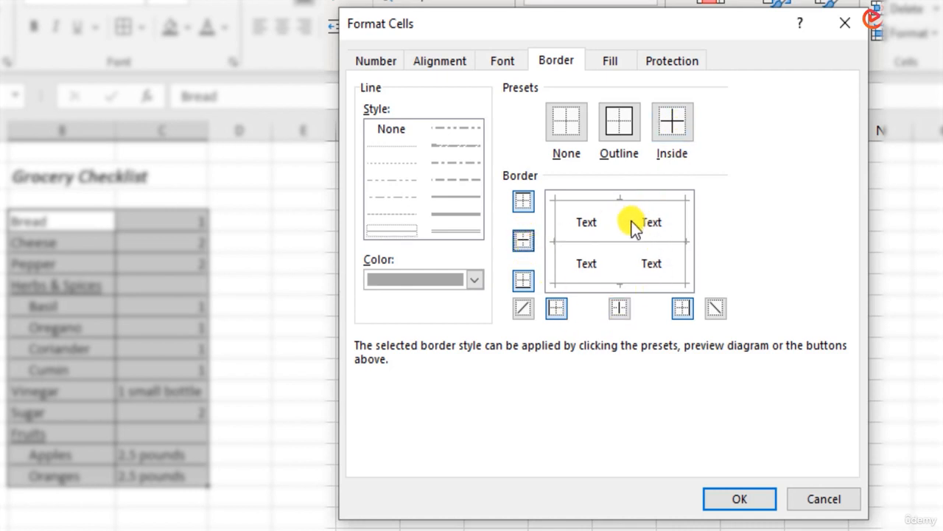
click(740, 501)
click(309, 304)
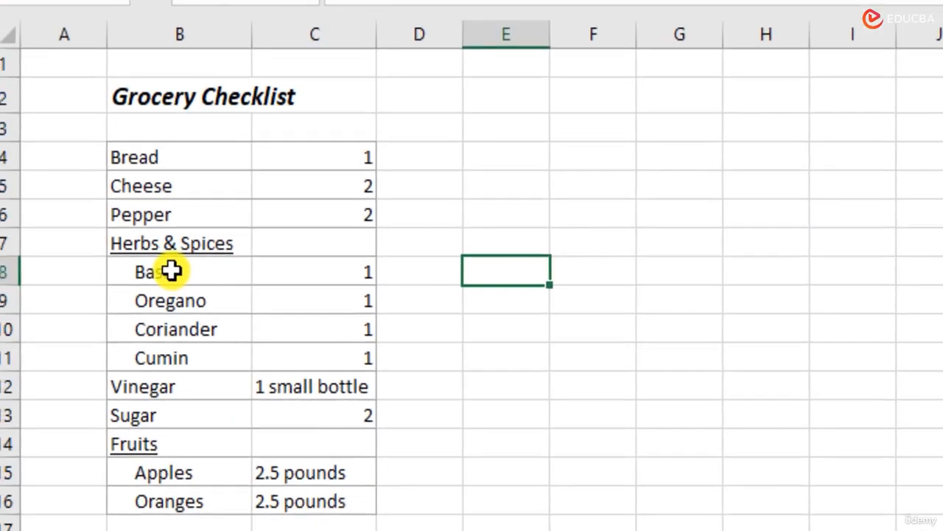
Change the inner horizontal borders of the herb and spice rows B8:C11 to a fine dashed line.
drag(60, 306, 69, 368)
drag(206, 353, 319, 352)
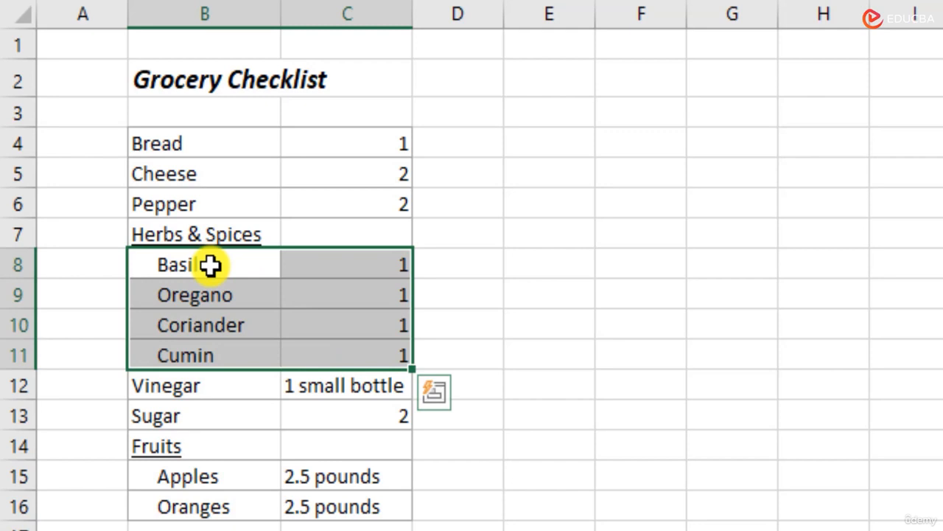
drag(210, 265, 343, 358)
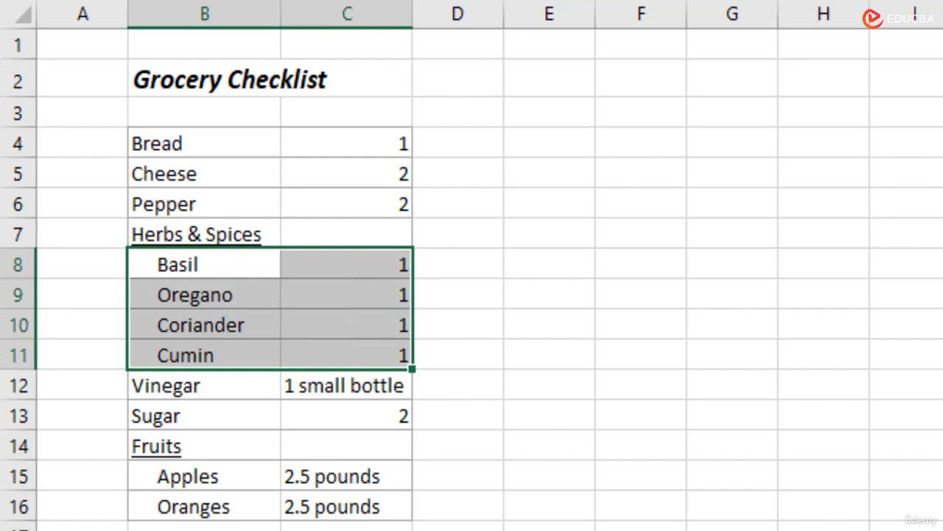
click(163, 91)
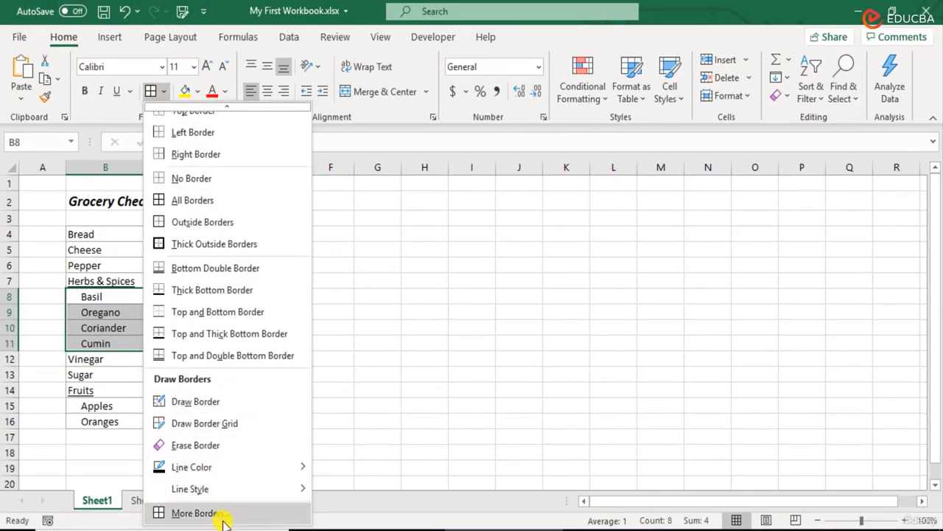
click(229, 508)
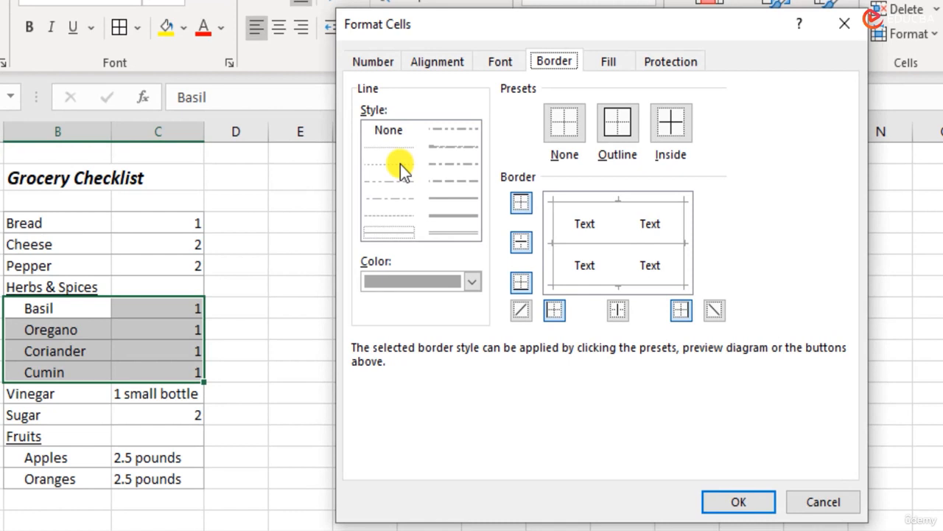
click(400, 164)
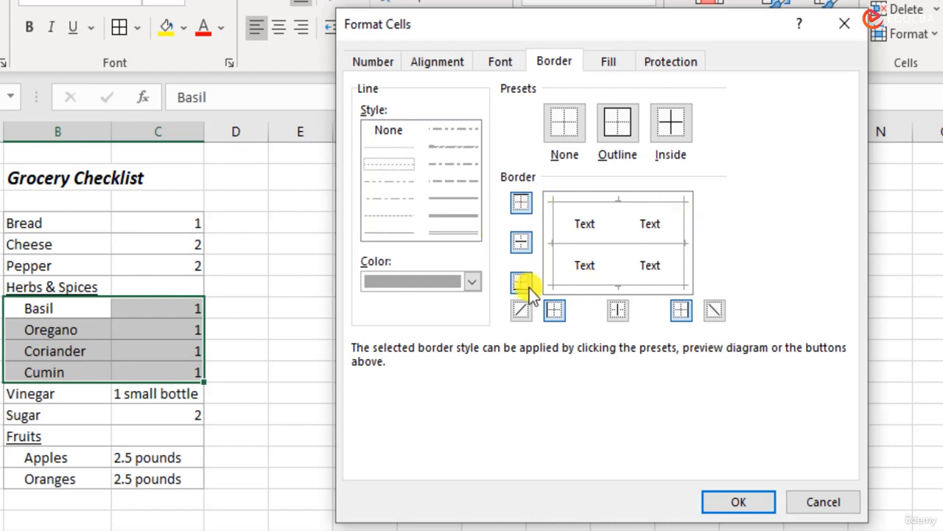
click(523, 245)
click(753, 504)
click(324, 347)
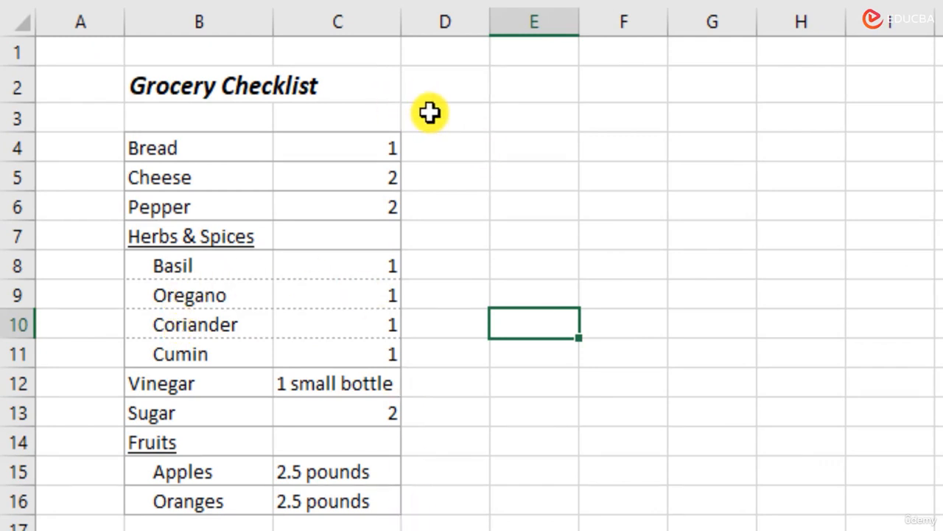
drag(471, 68, 600, 175)
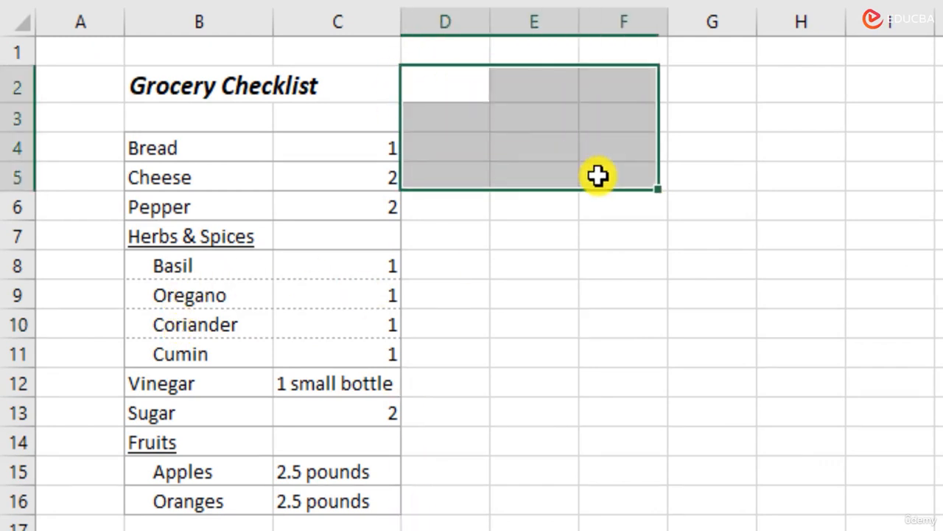
click(632, 129)
drag(168, 147, 337, 501)
click(525, 267)
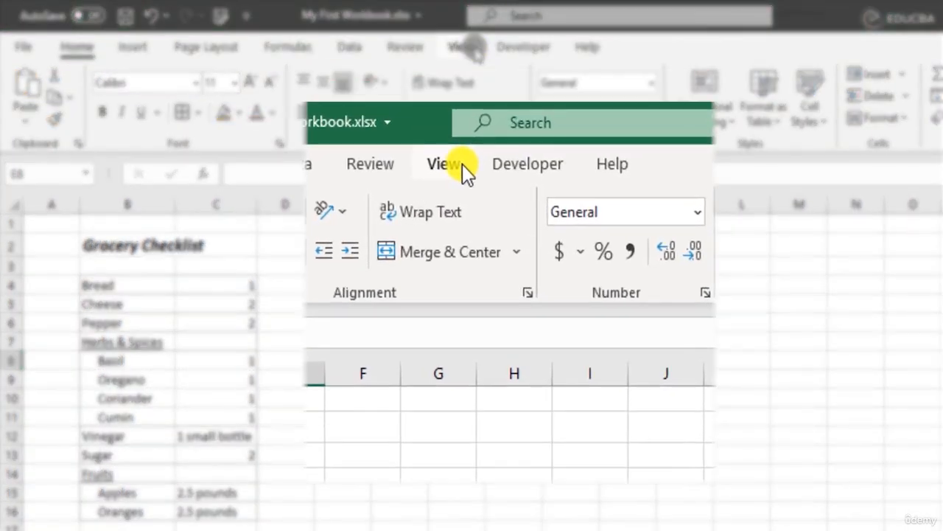
Hide the worksheet's gridlines so that only the applied cell borders are shown.
click(462, 163)
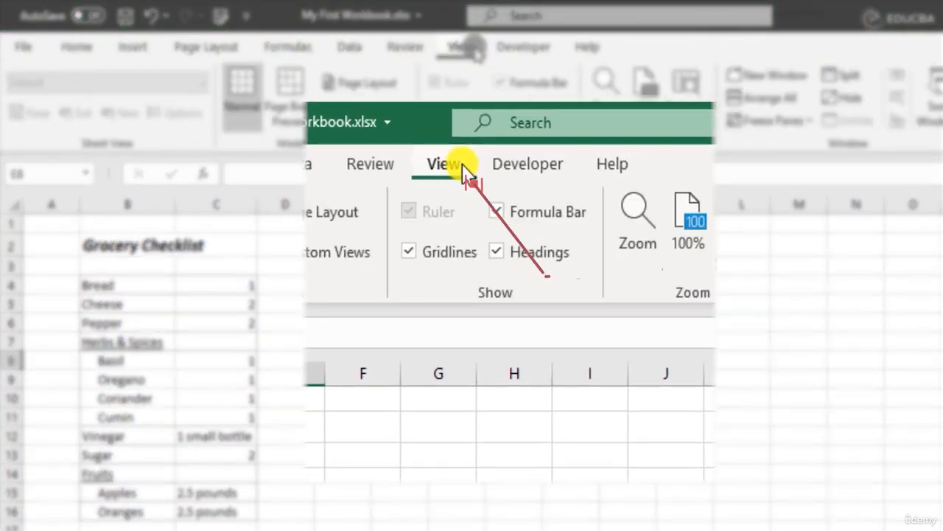
click(410, 252)
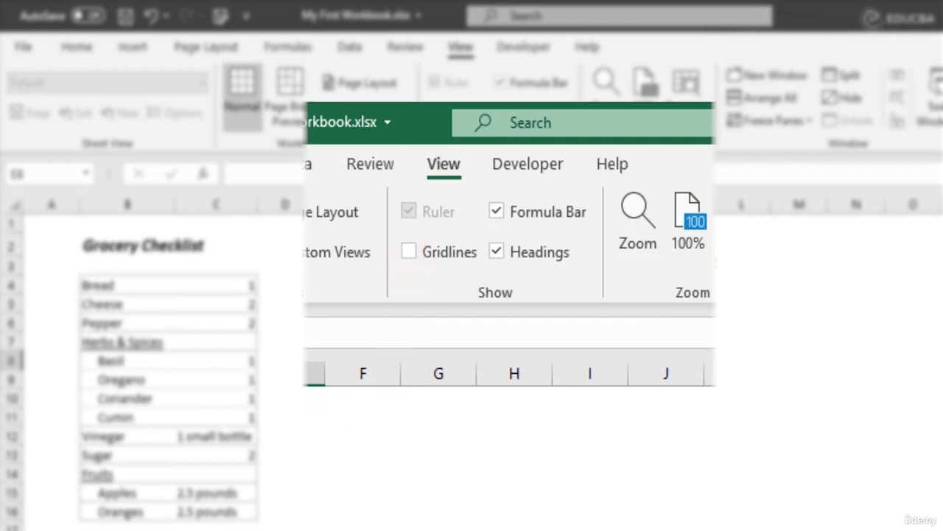
click(327, 283)
click(512, 302)
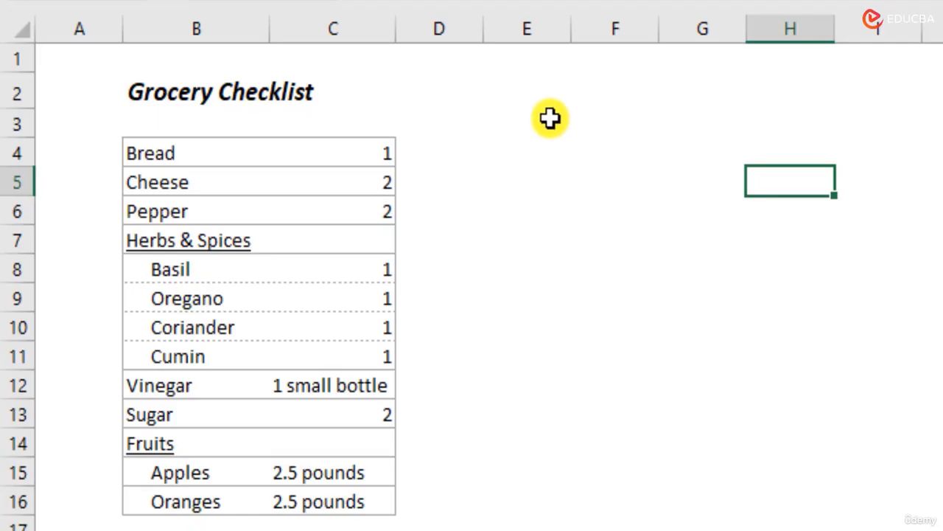
click(534, 108)
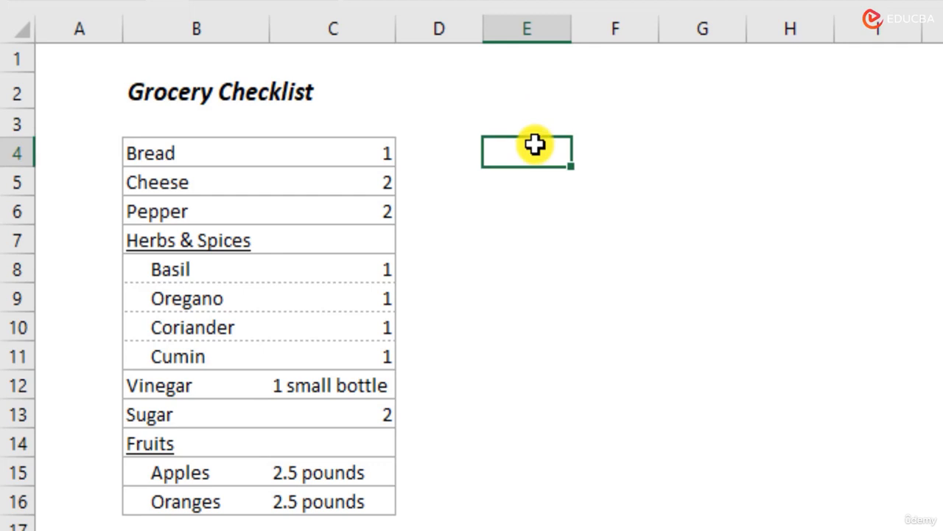
click(413, 98)
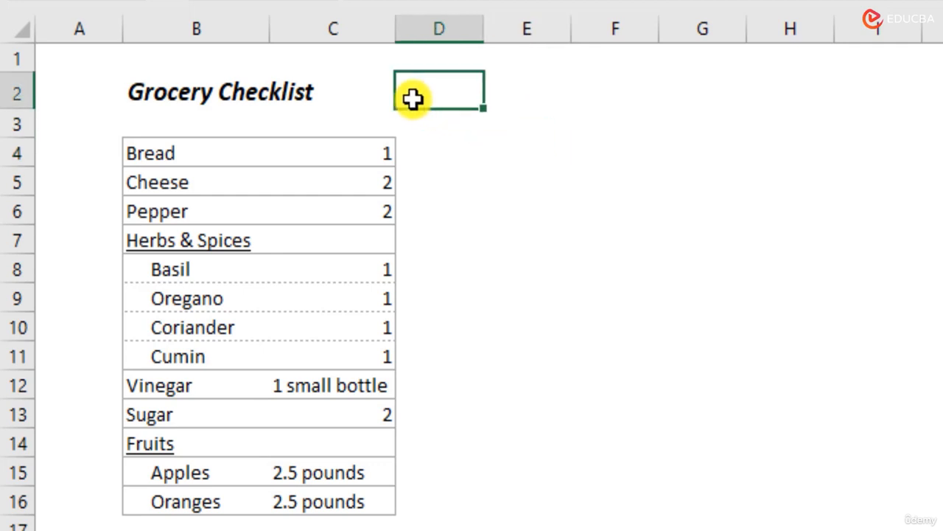
click(69, 83)
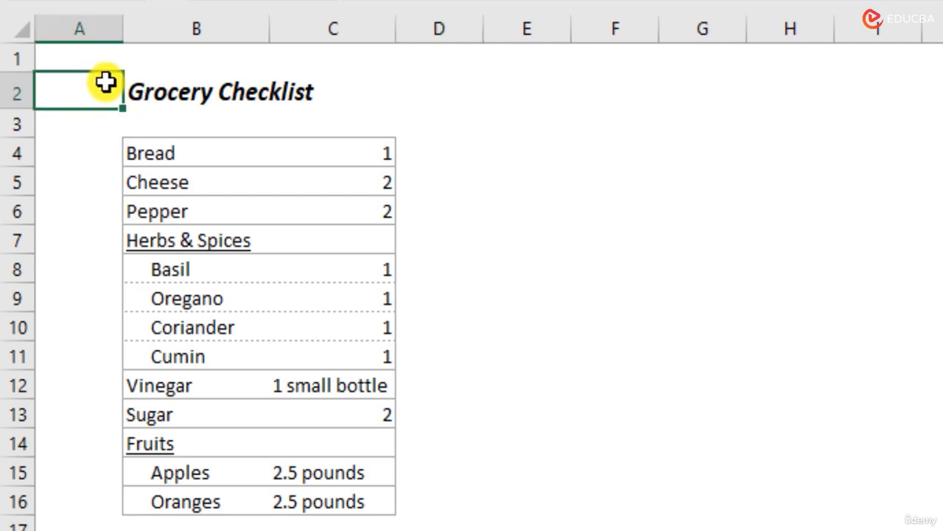
click(583, 146)
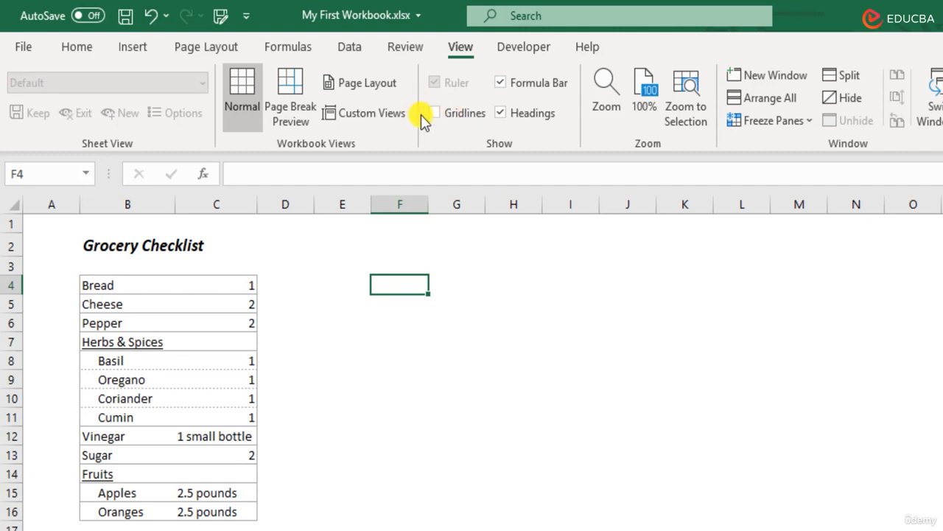
click(545, 361)
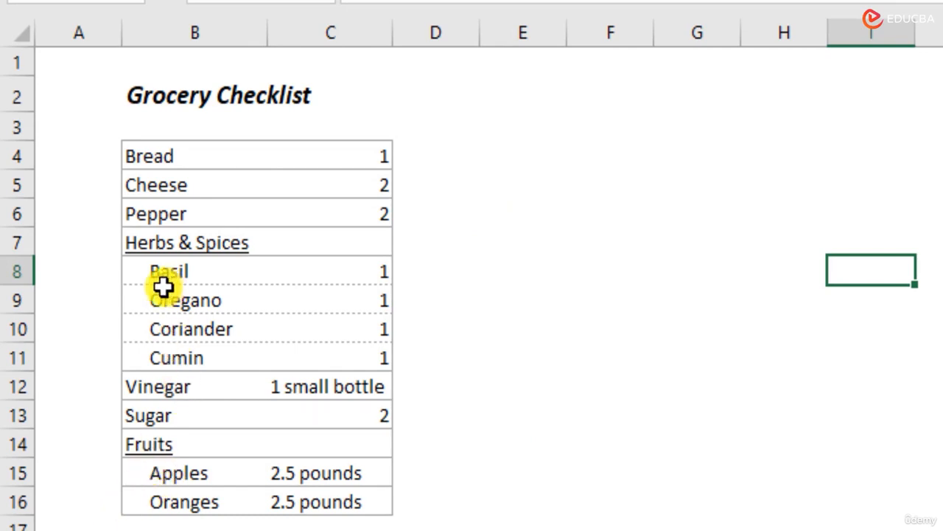
Change the inner horizontal border between the Apples and Oranges rows B15:C16 to a fine dashed gray line.
drag(148, 471, 321, 500)
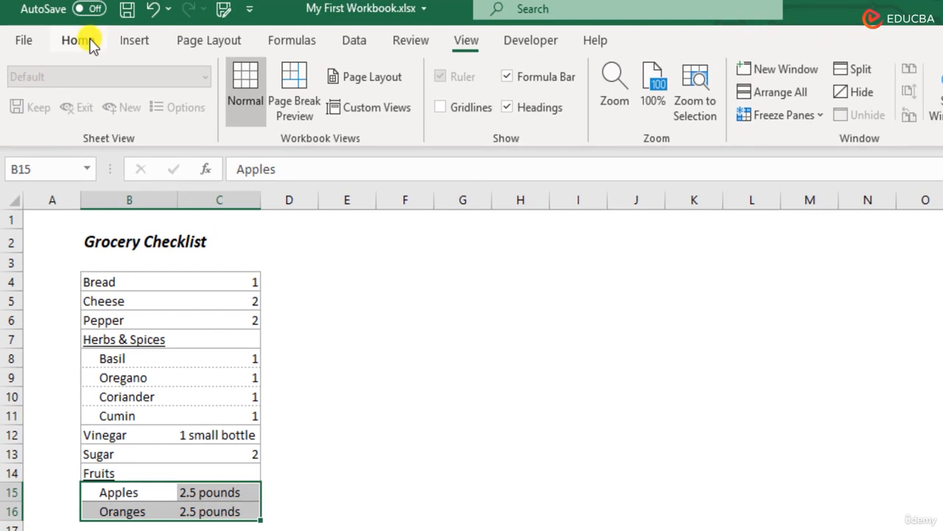
click(90, 40)
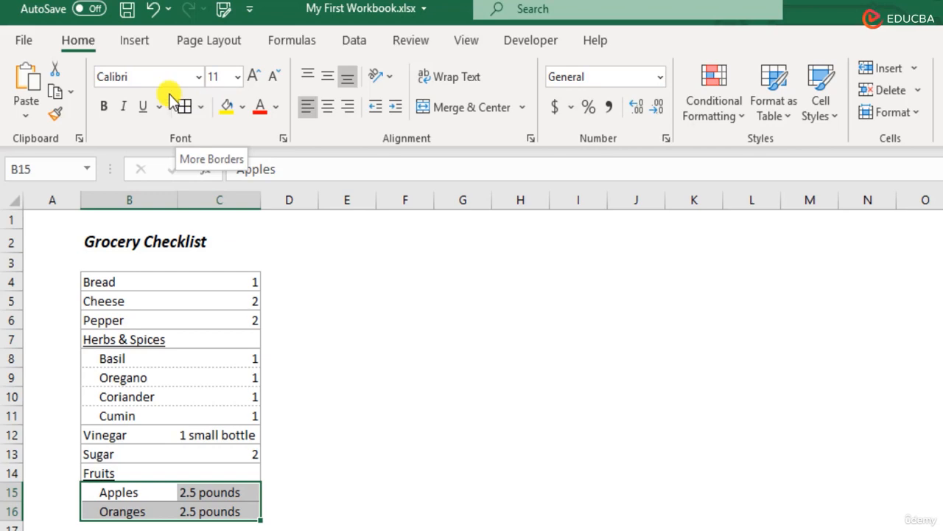
click(200, 106)
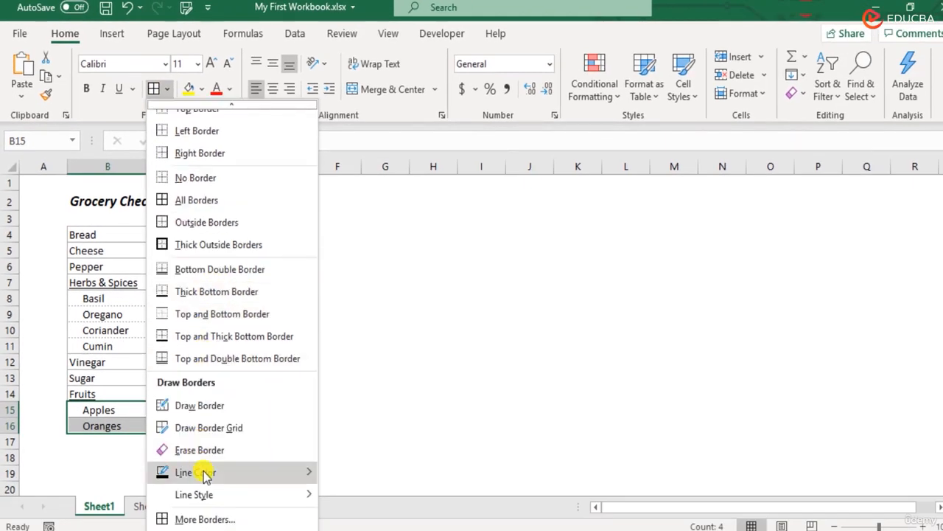
click(156, 92)
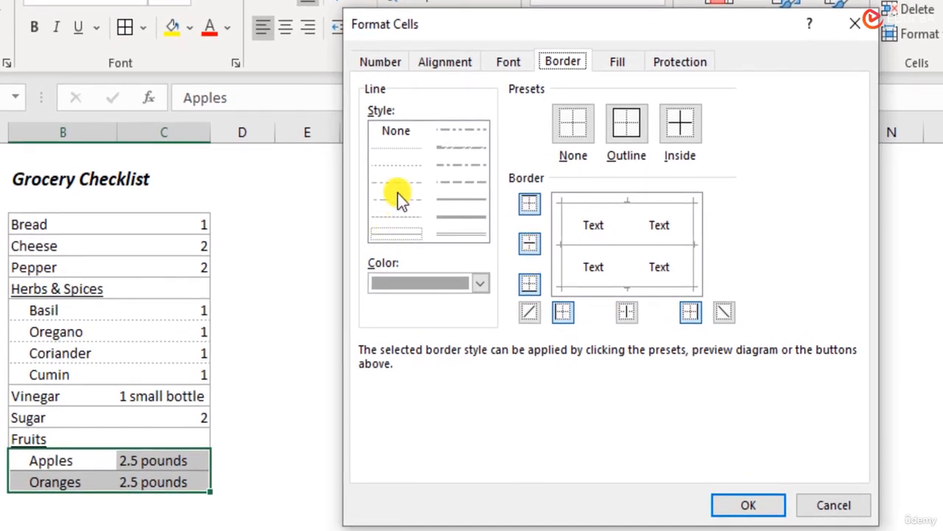
click(398, 164)
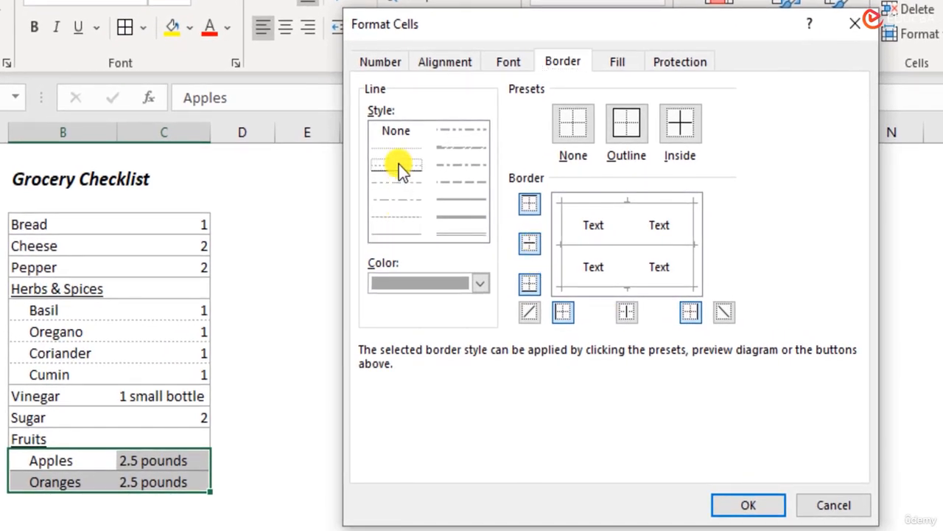
click(530, 243)
click(748, 505)
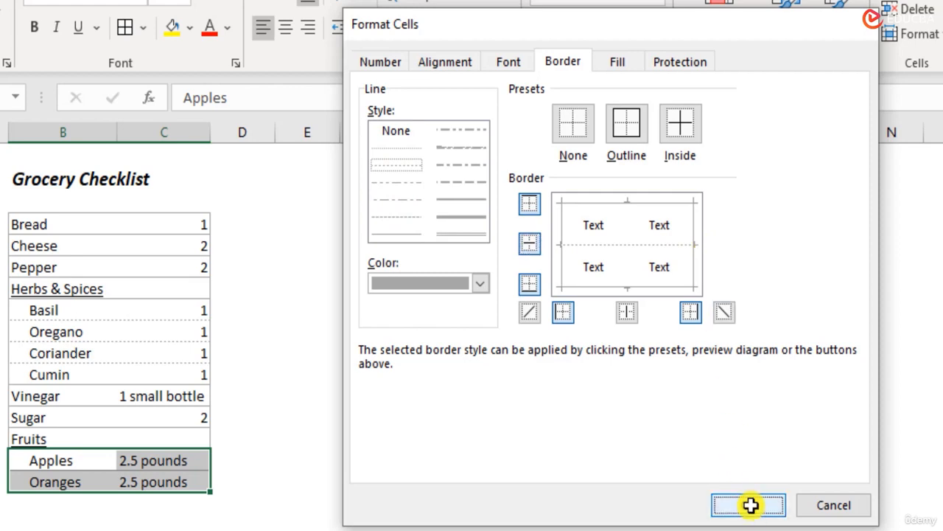